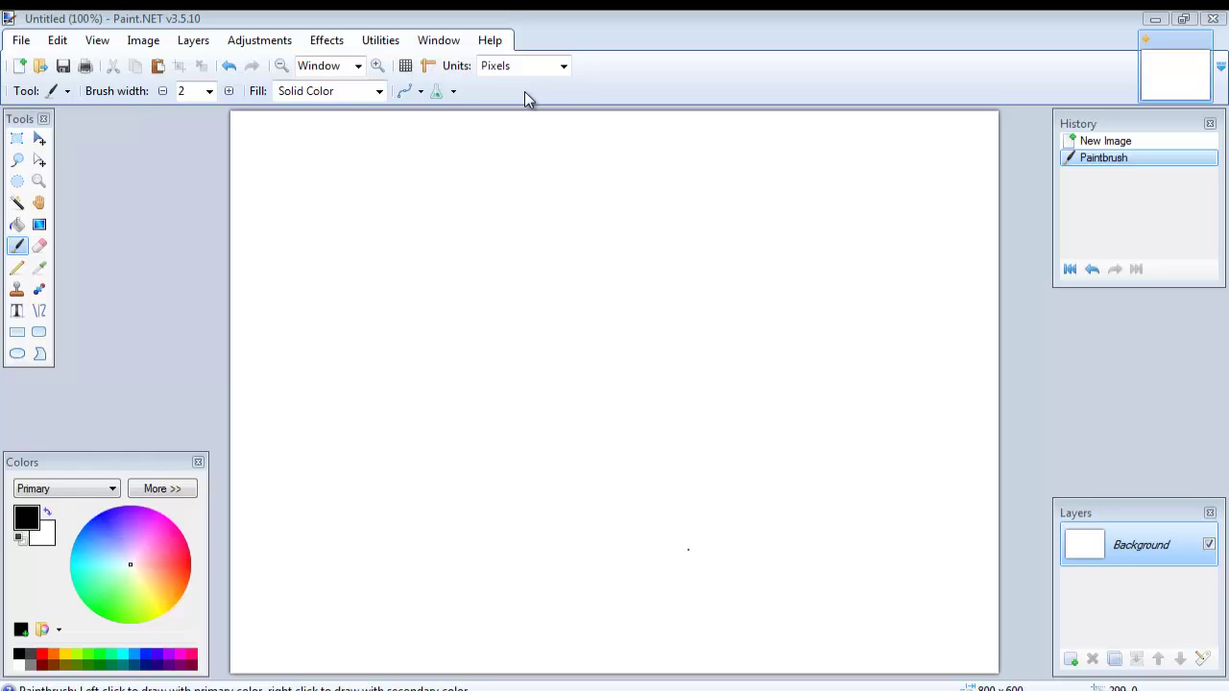
pyautogui.click(24, 50)
pyautogui.click(23, 50)
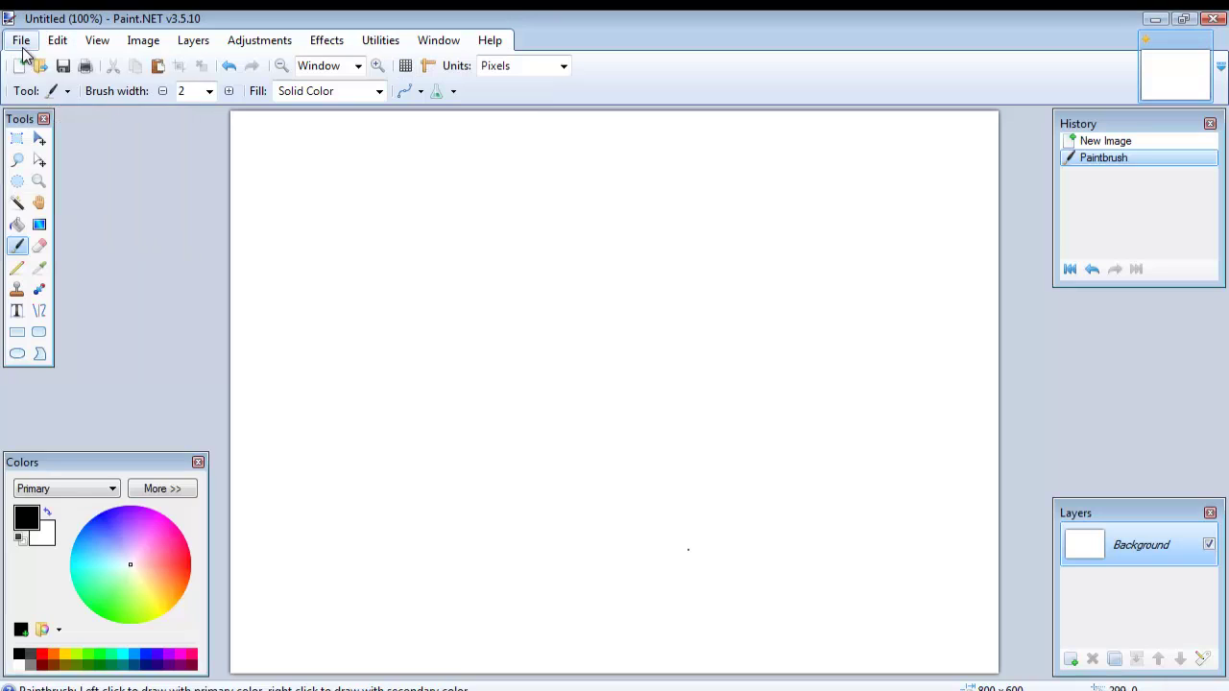
pyautogui.click(20, 63)
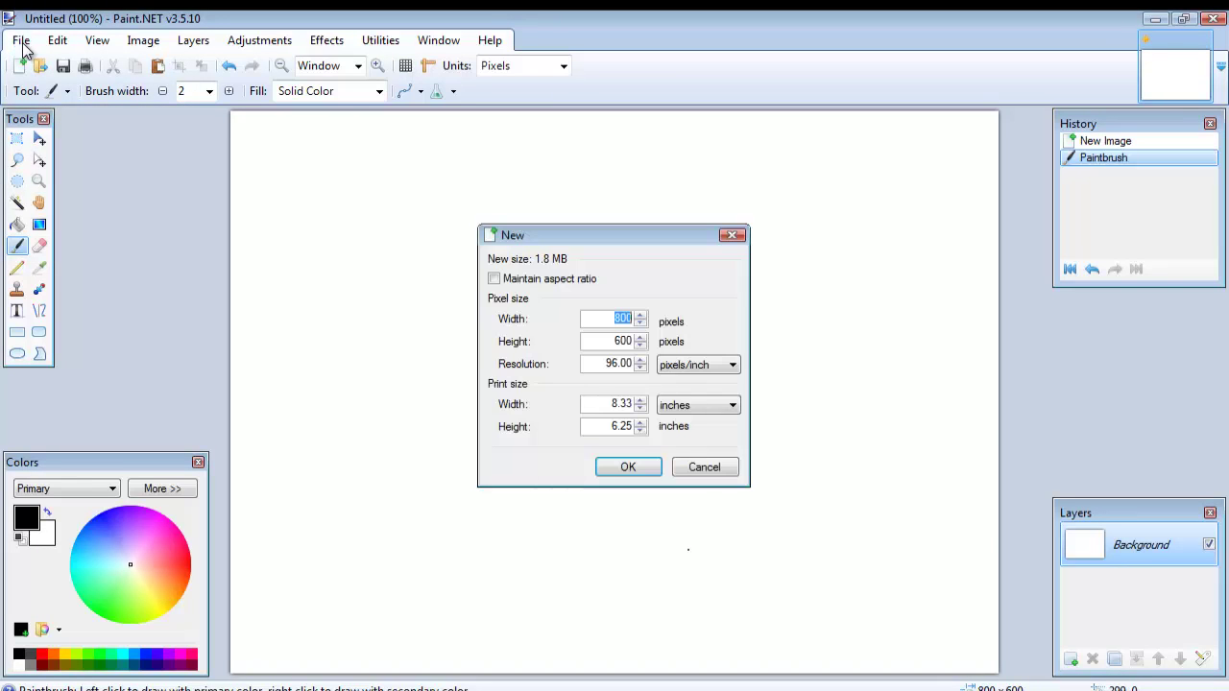
pyautogui.click(708, 466)
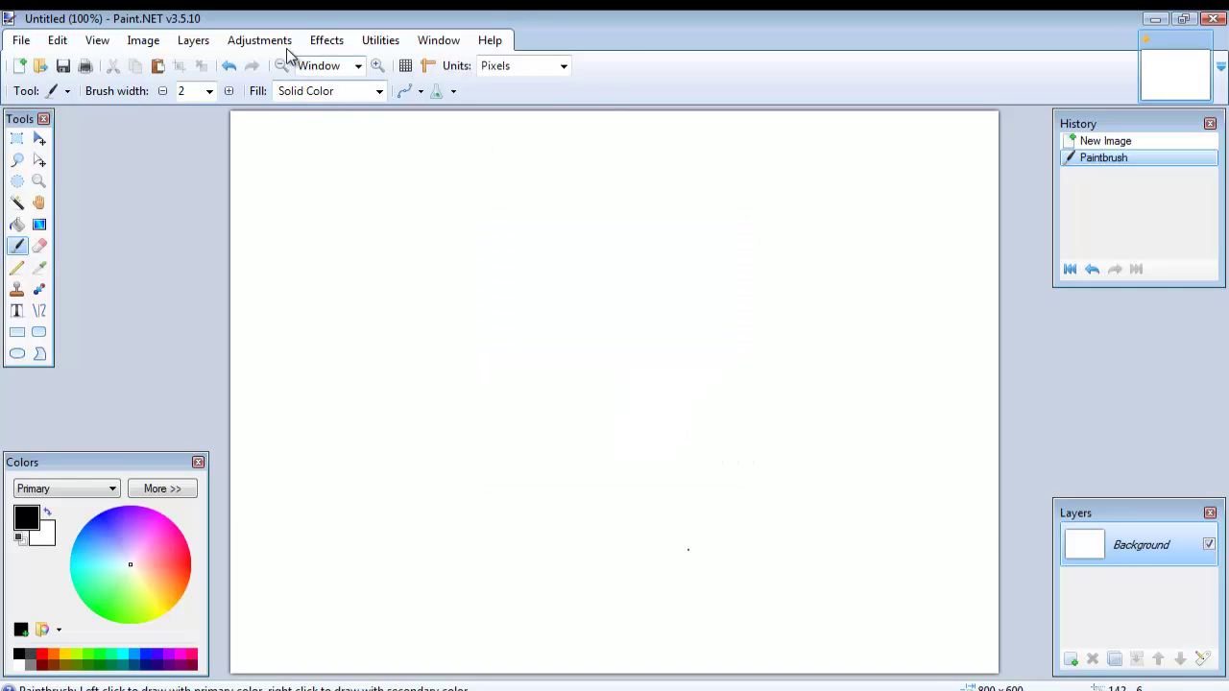
pyautogui.click(482, 48)
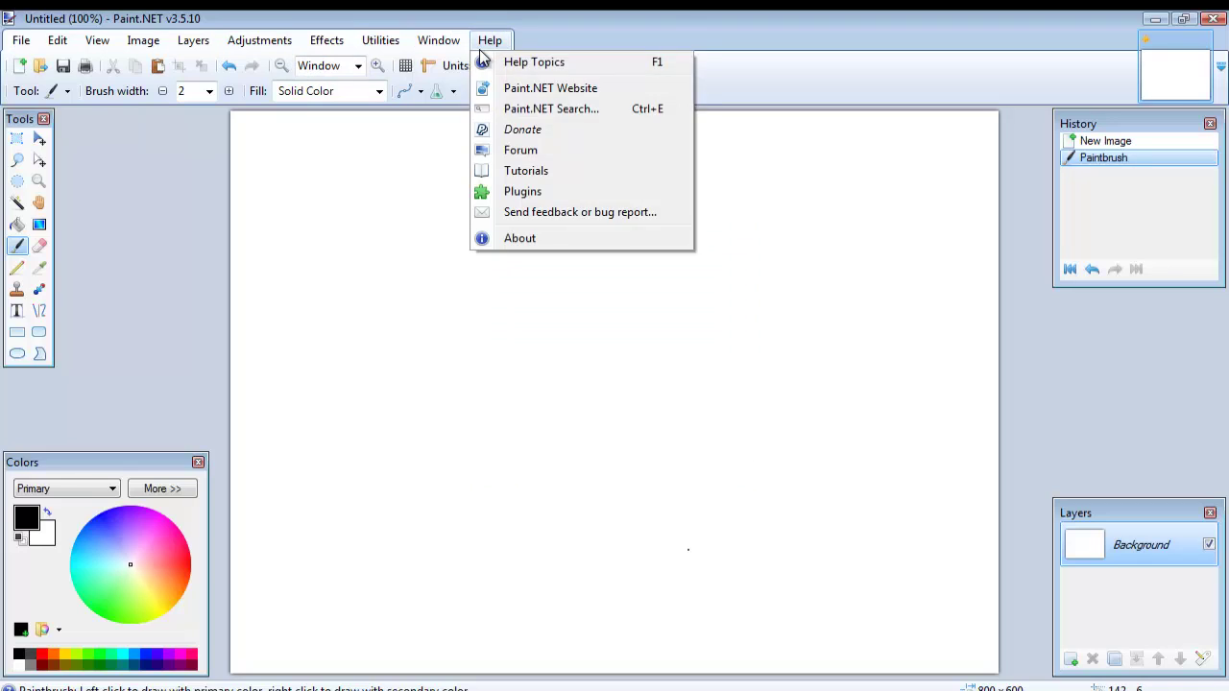
pyautogui.click(481, 51)
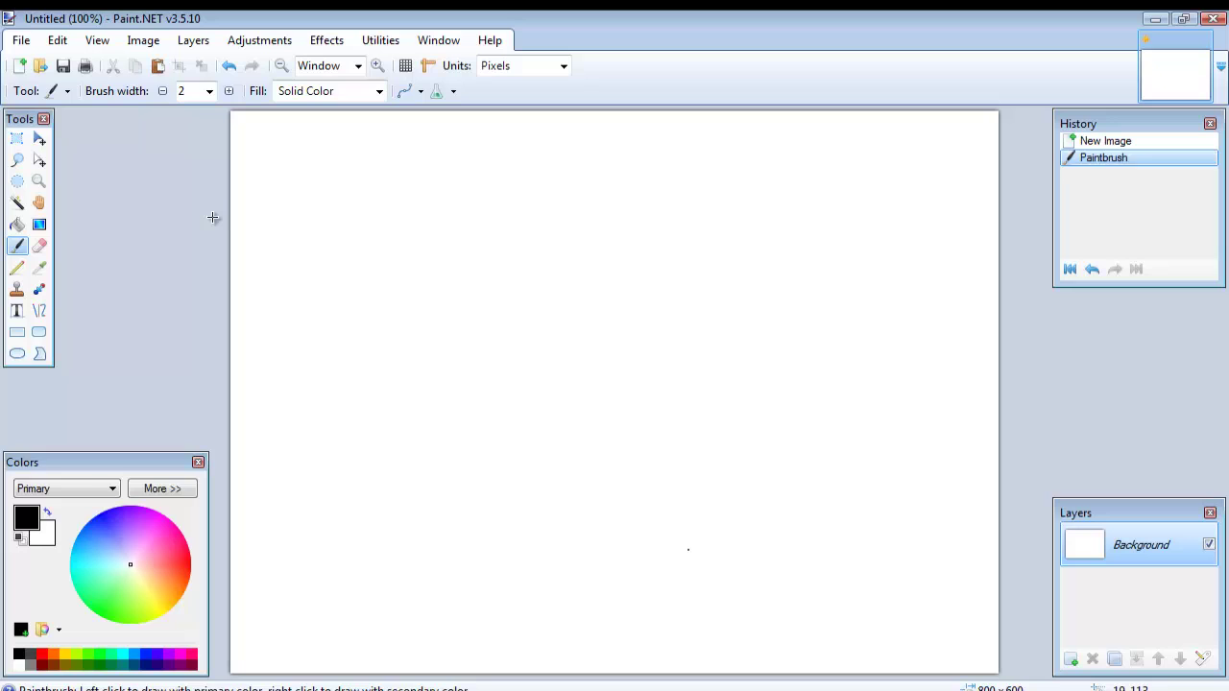
pyautogui.press('super')
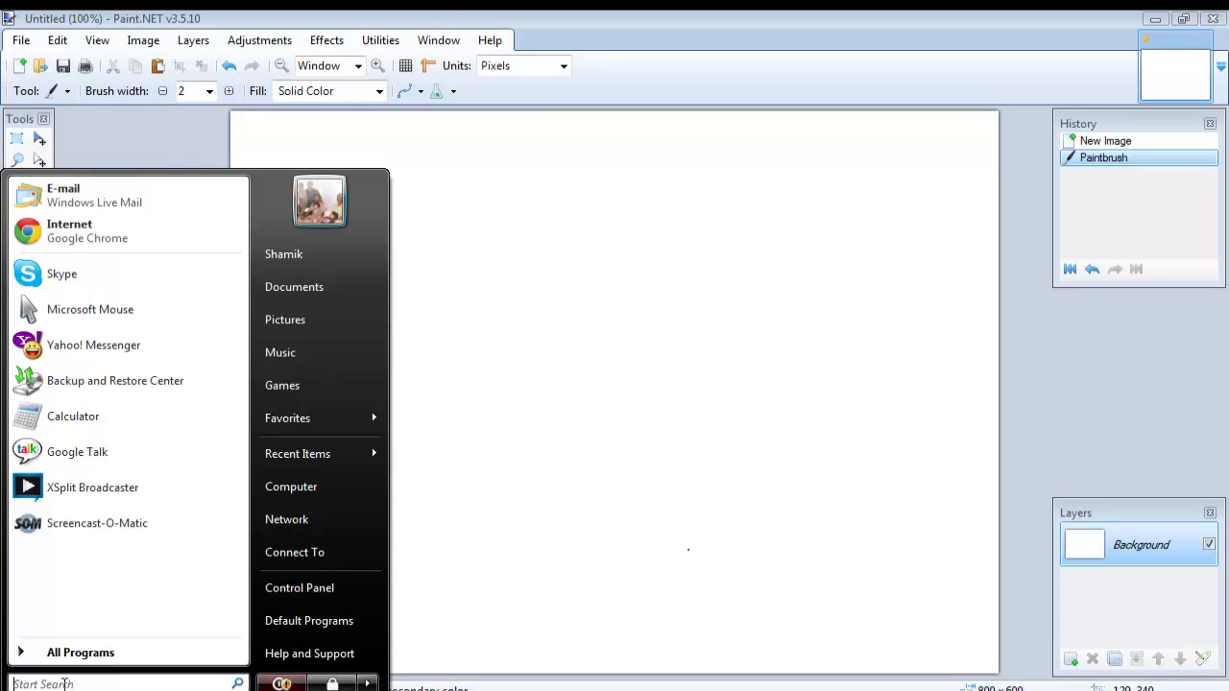
pyautogui.write('Paint')
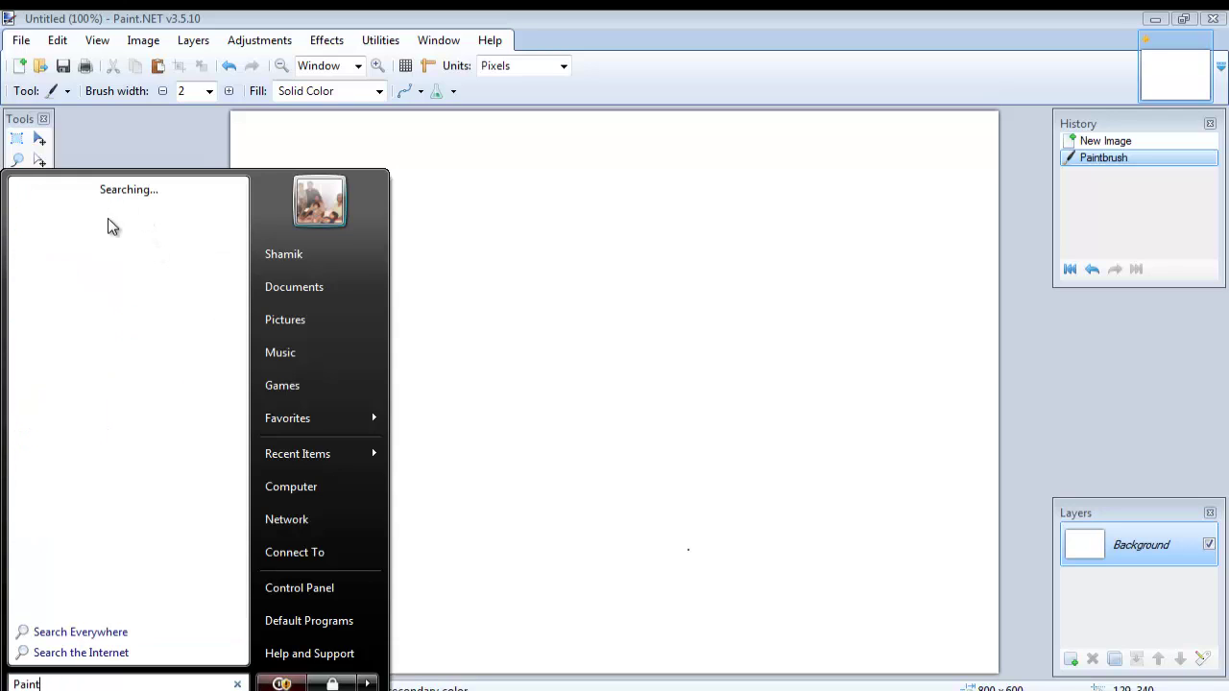
pyautogui.press('Escape')
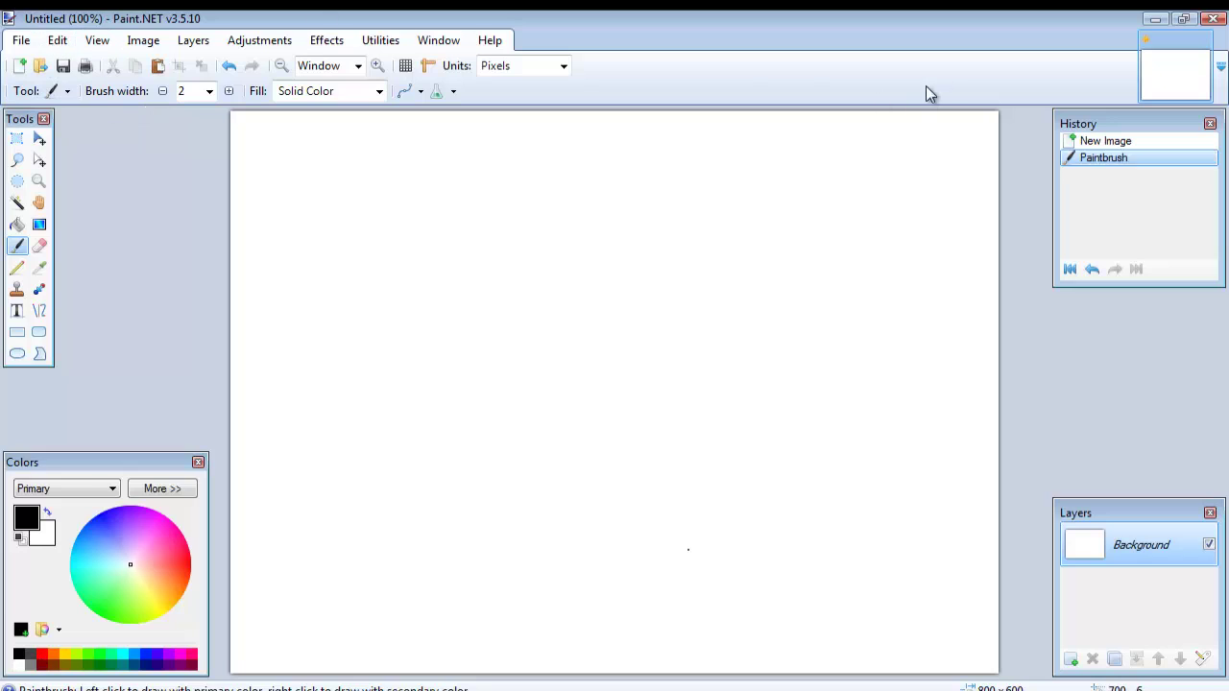
pyautogui.click(68, 91)
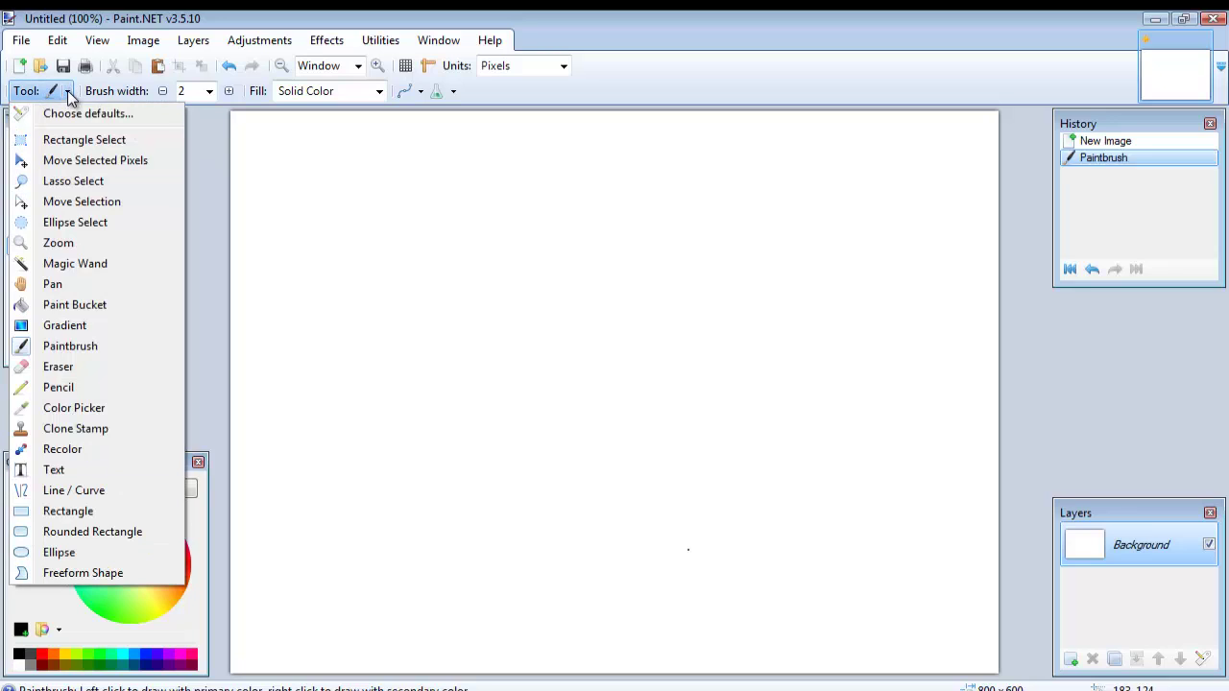
pyautogui.click(68, 91)
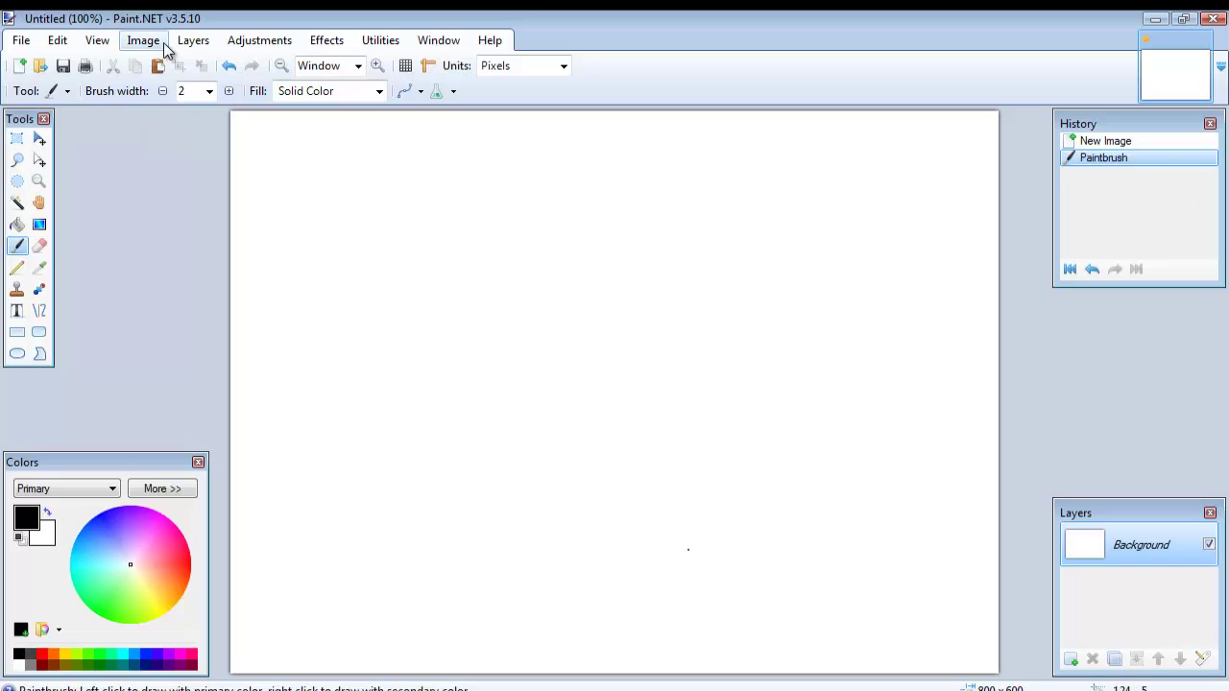
pyautogui.click(497, 48)
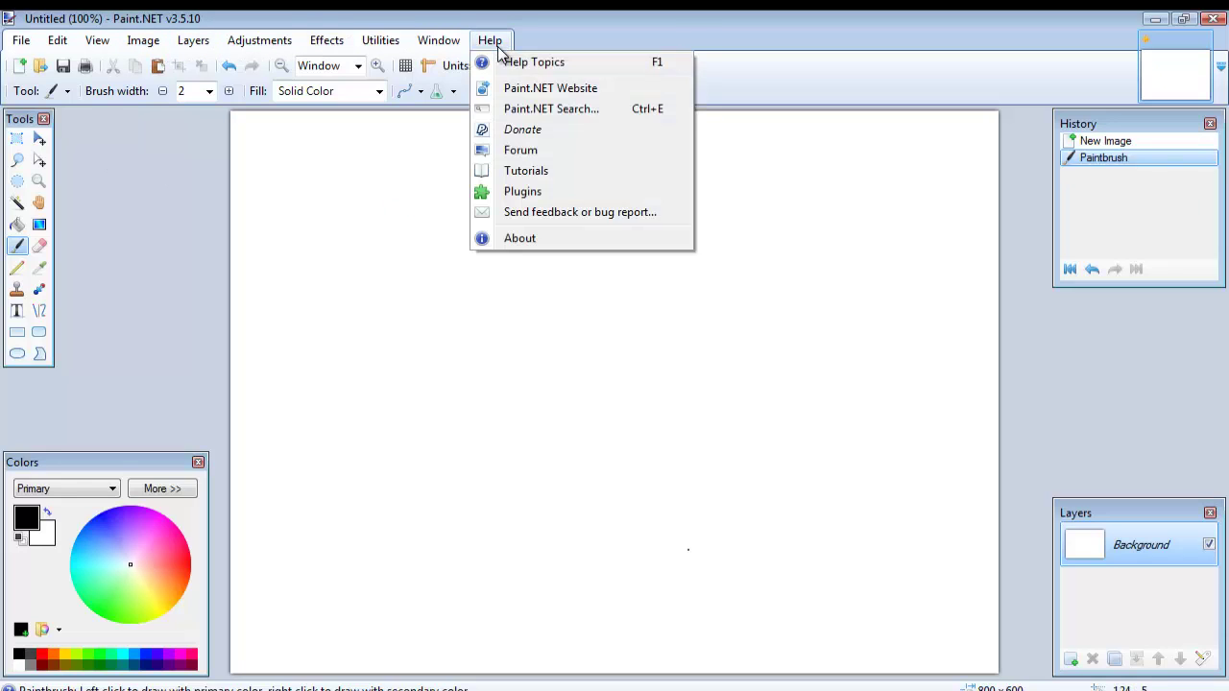
pyautogui.click(491, 43)
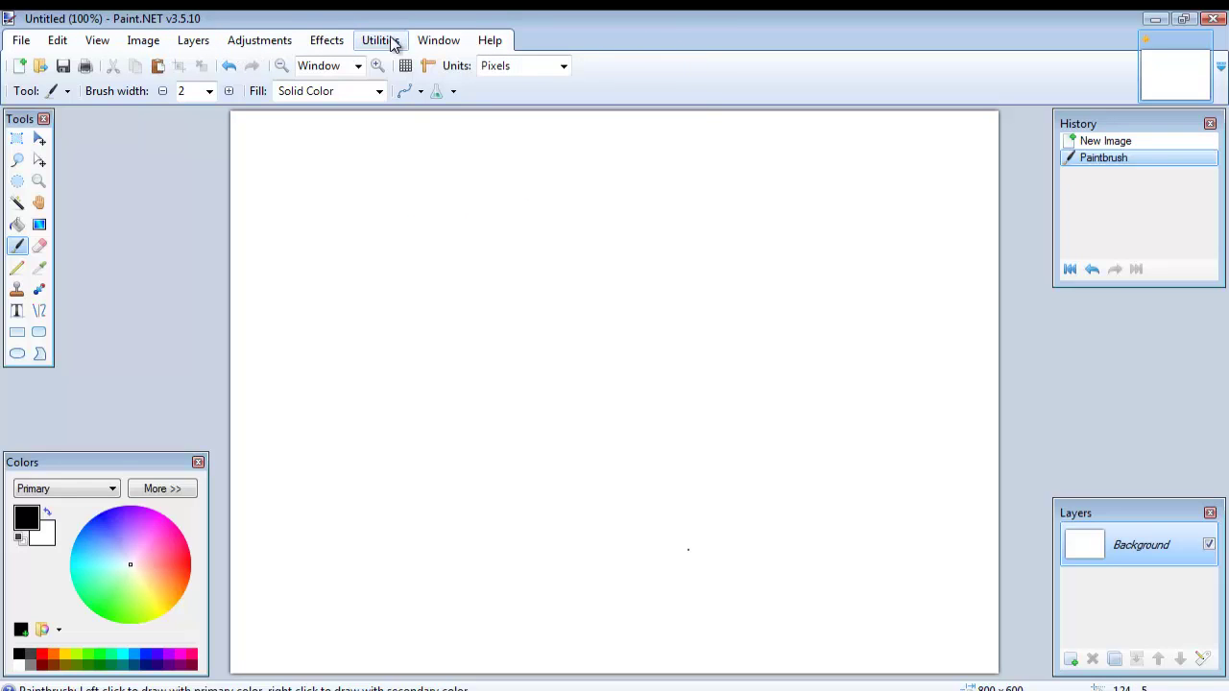
pyautogui.click(345, 40)
pyautogui.click(399, 43)
pyautogui.click(423, 40)
pyautogui.click(426, 43)
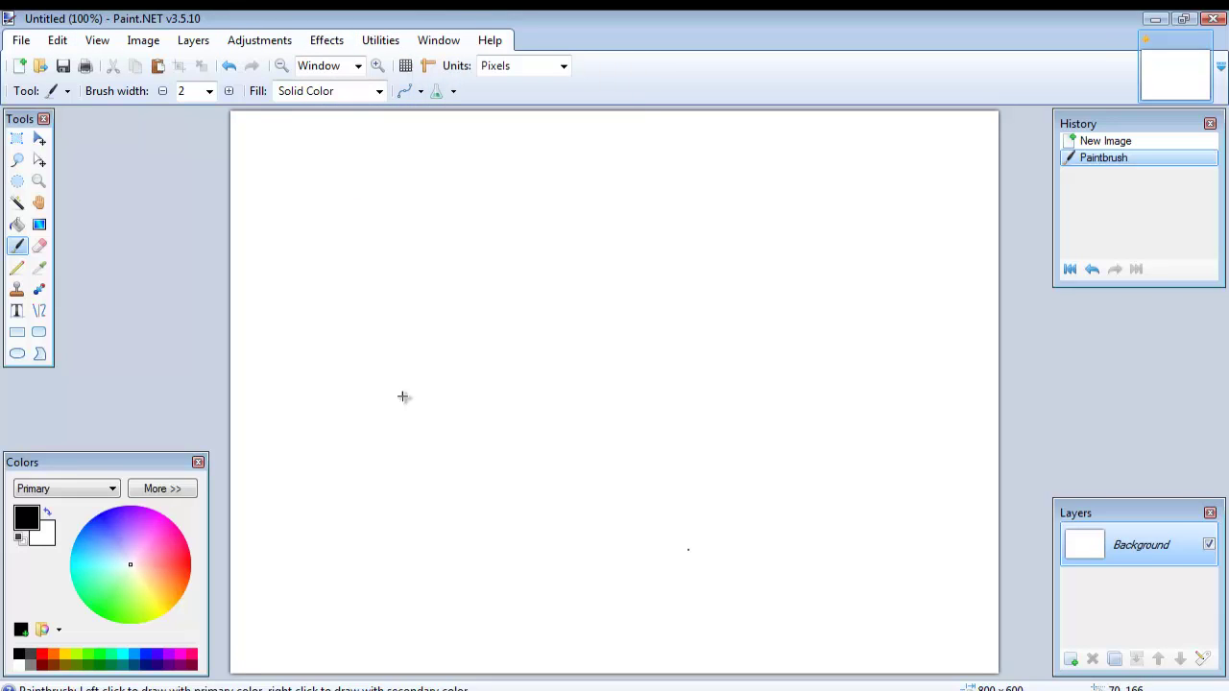
# - Create a new blank image with width and height both set to 88 pixels
pyautogui.click(19, 41)
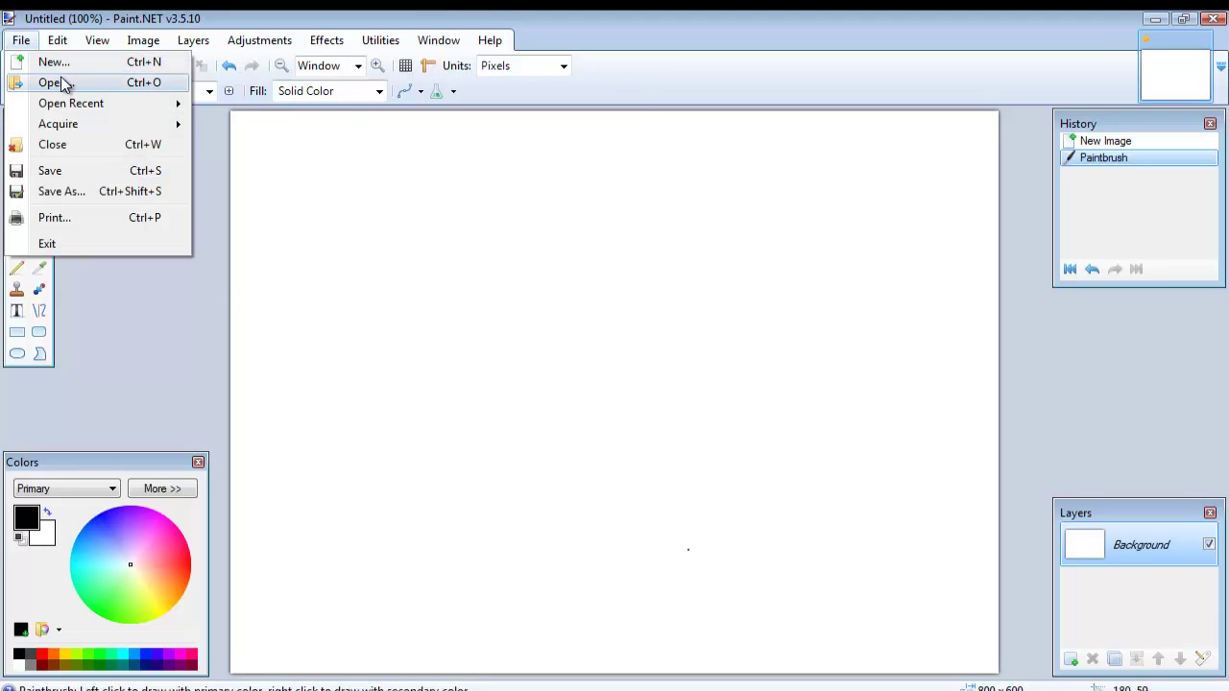
pyautogui.click(26, 43)
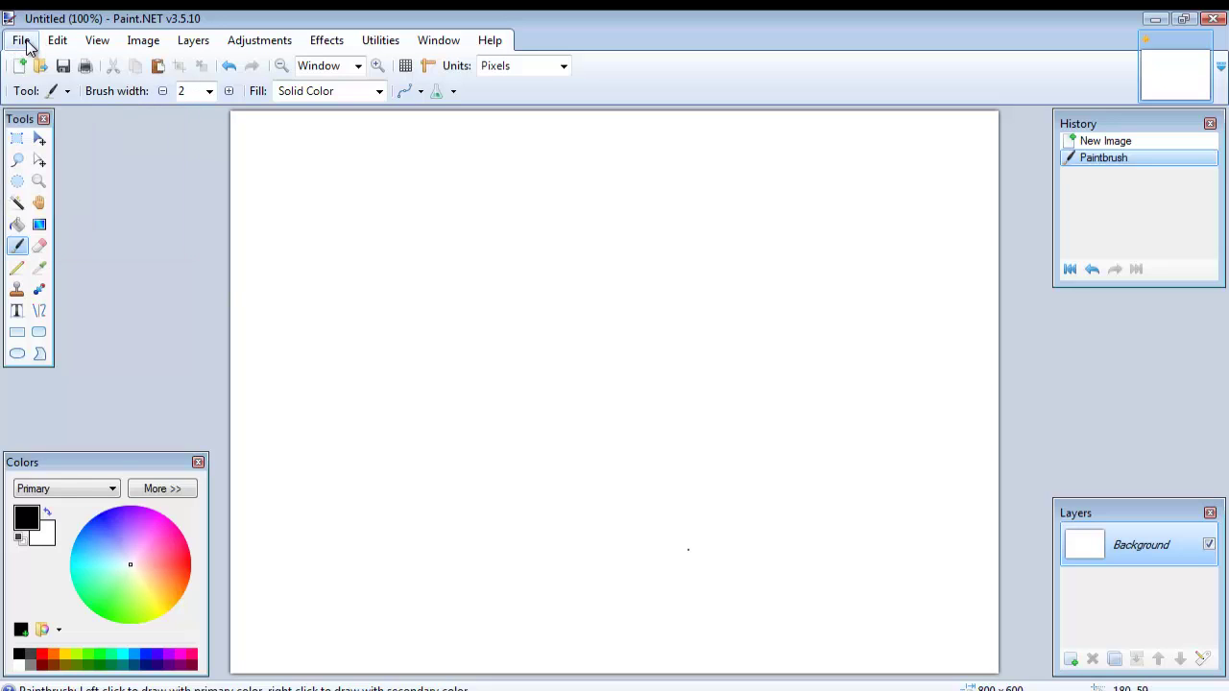
pyautogui.click(21, 42)
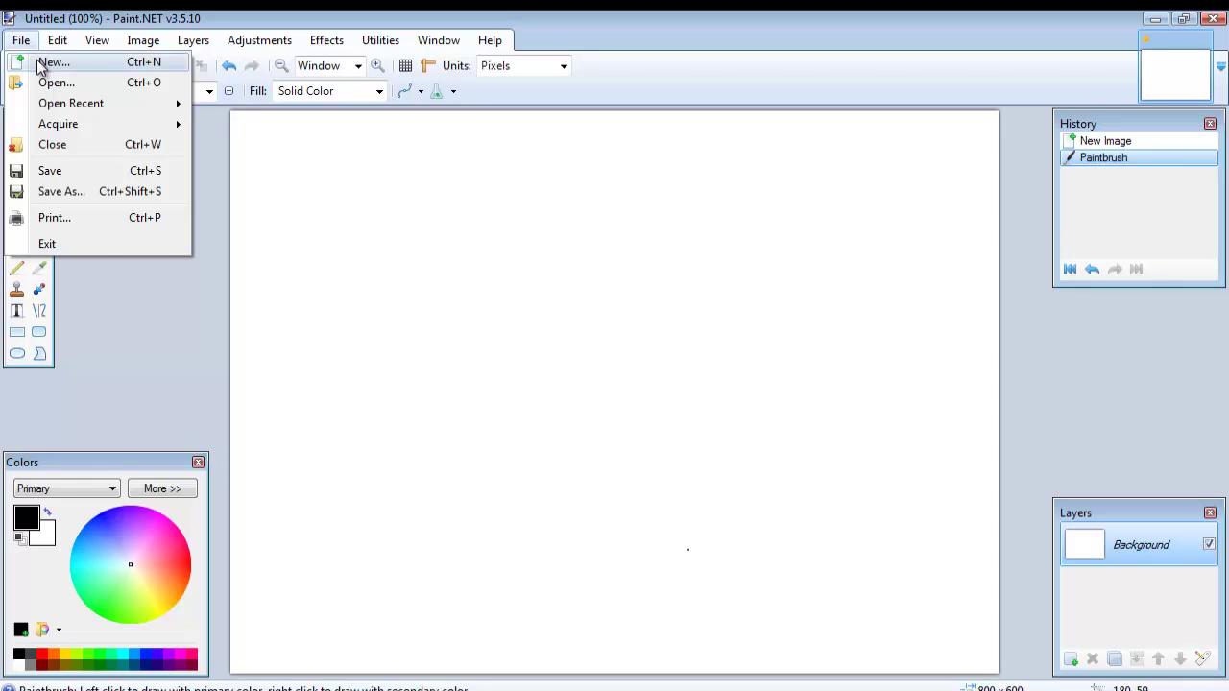
pyautogui.click(48, 62)
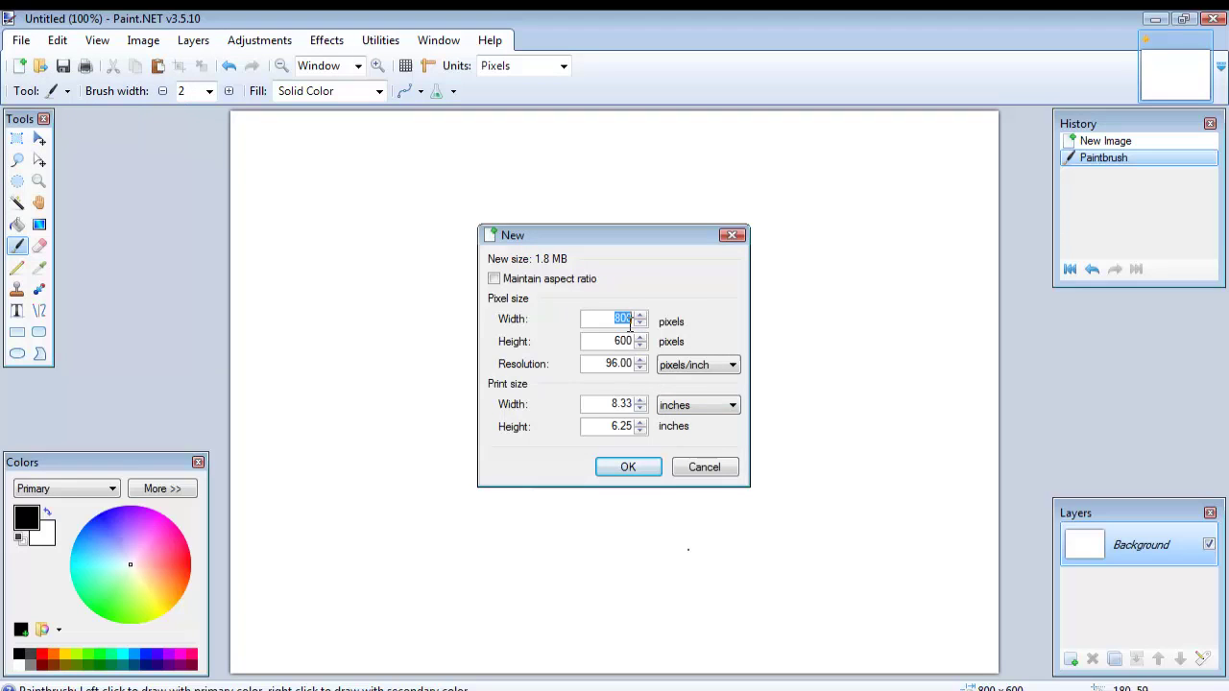
pyautogui.write('8888')
pyautogui.click(630, 465)
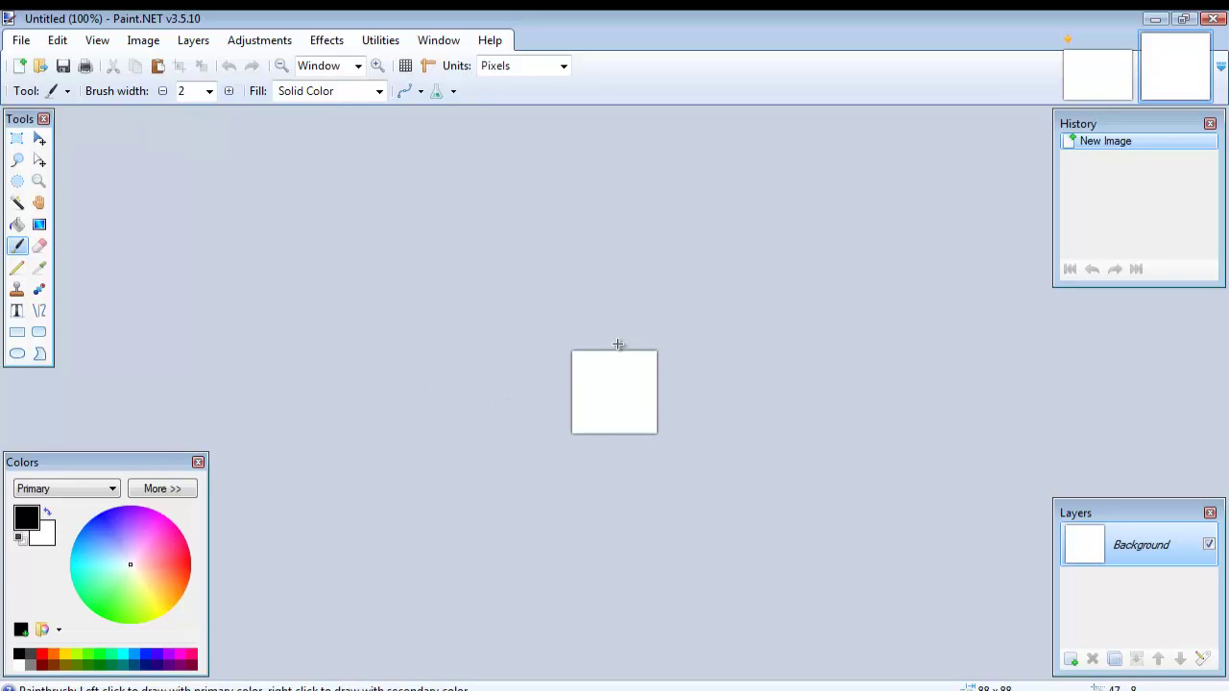
# - Zoom in and draw a looping black freehand scribble across the 88 × 88 canvas
pyautogui.scroll(5, 636, 411)
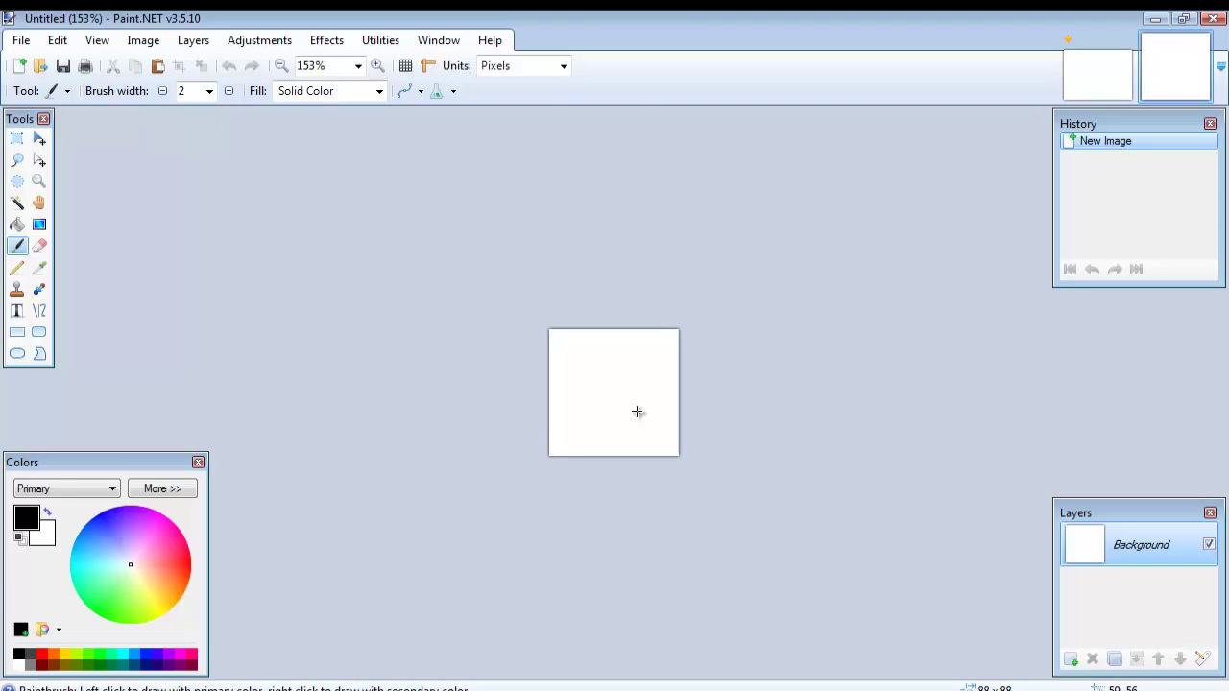
pyautogui.scroll(1, 637, 411)
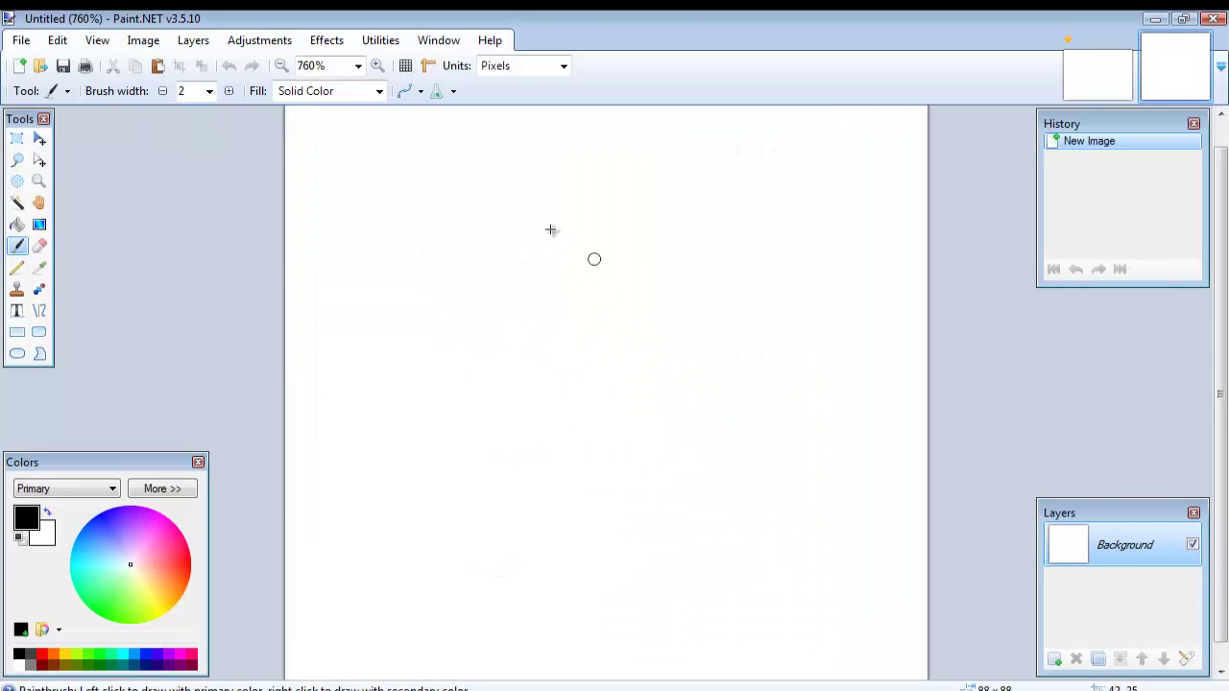
pyautogui.moveTo(434, 189)
pyautogui.mouseDown()
pyautogui.moveTo(516, 266)
pyautogui.moveTo(348, 382)
pyautogui.mouseUp()
pyautogui.moveTo(381, 314)
pyautogui.mouseDown()
pyautogui.moveTo(809, 354)
pyautogui.moveTo(789, 499)
pyautogui.moveTo(638, 543)
pyautogui.moveTo(870, 496)
pyautogui.moveTo(679, 163)
pyautogui.mouseUp()
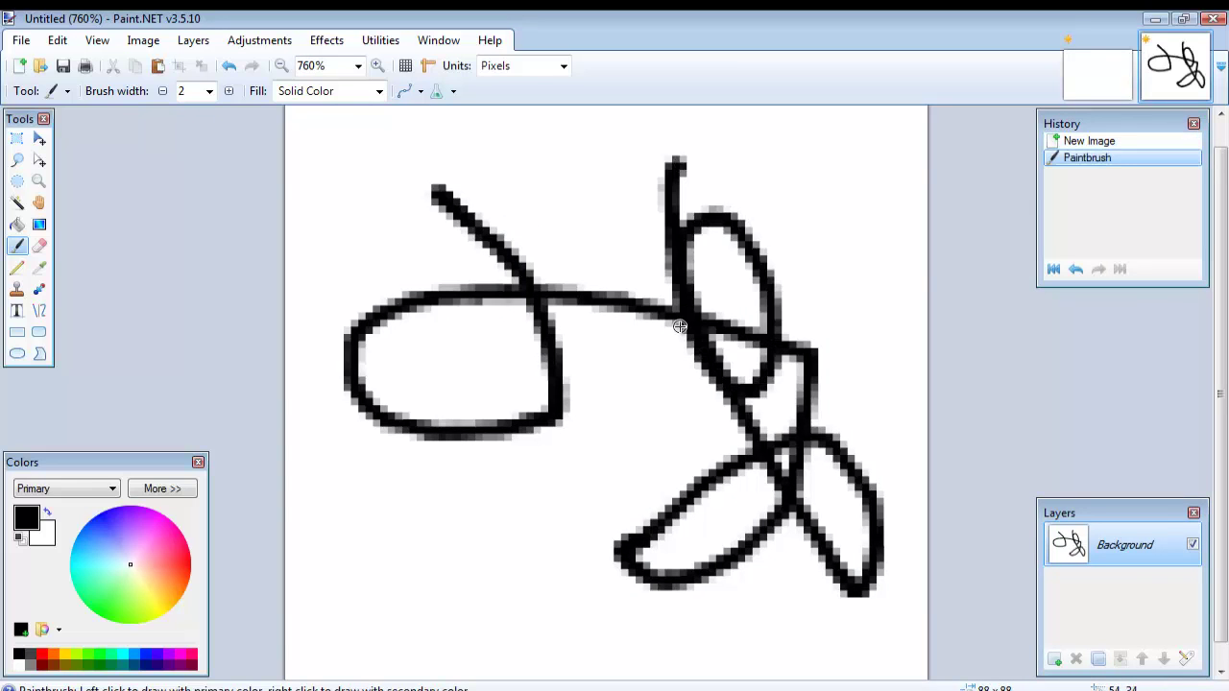
# - Zoom in and out over the drawing, then undo the scribble with Ctrl+Z
pyautogui.scroll(1, 678, 329)
pyautogui.scroll(-3, 679, 328)
pyautogui.scroll(-5, 679, 328)
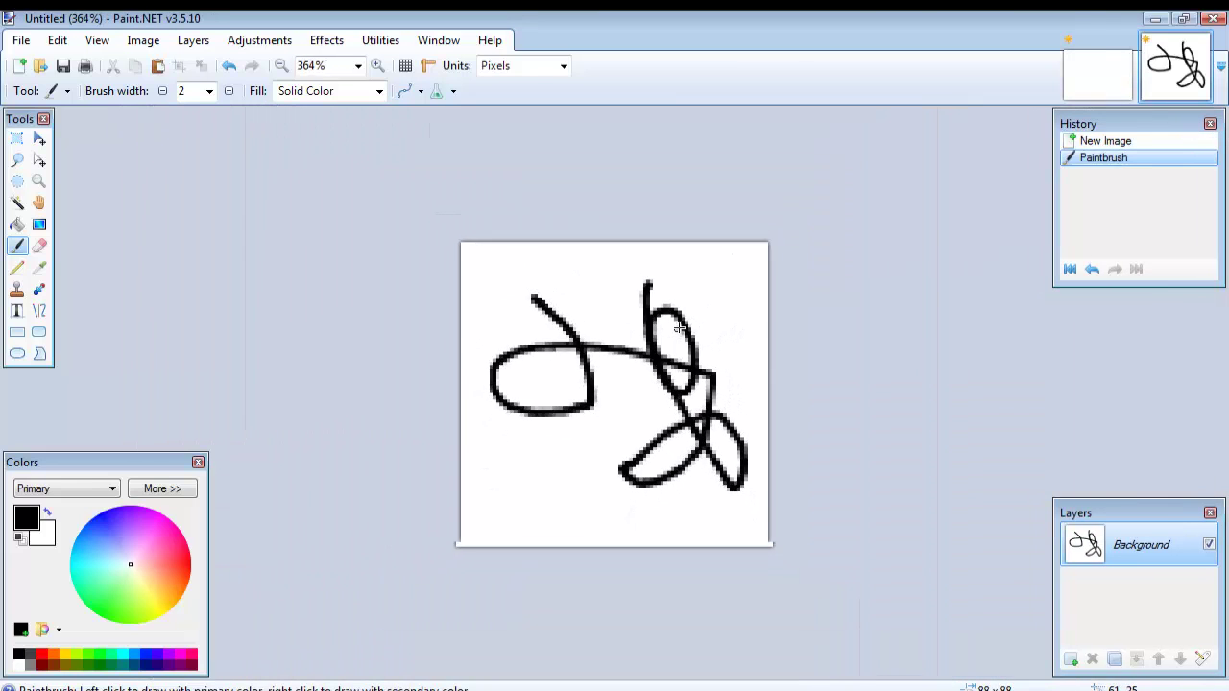
pyautogui.scroll(-3, 679, 329)
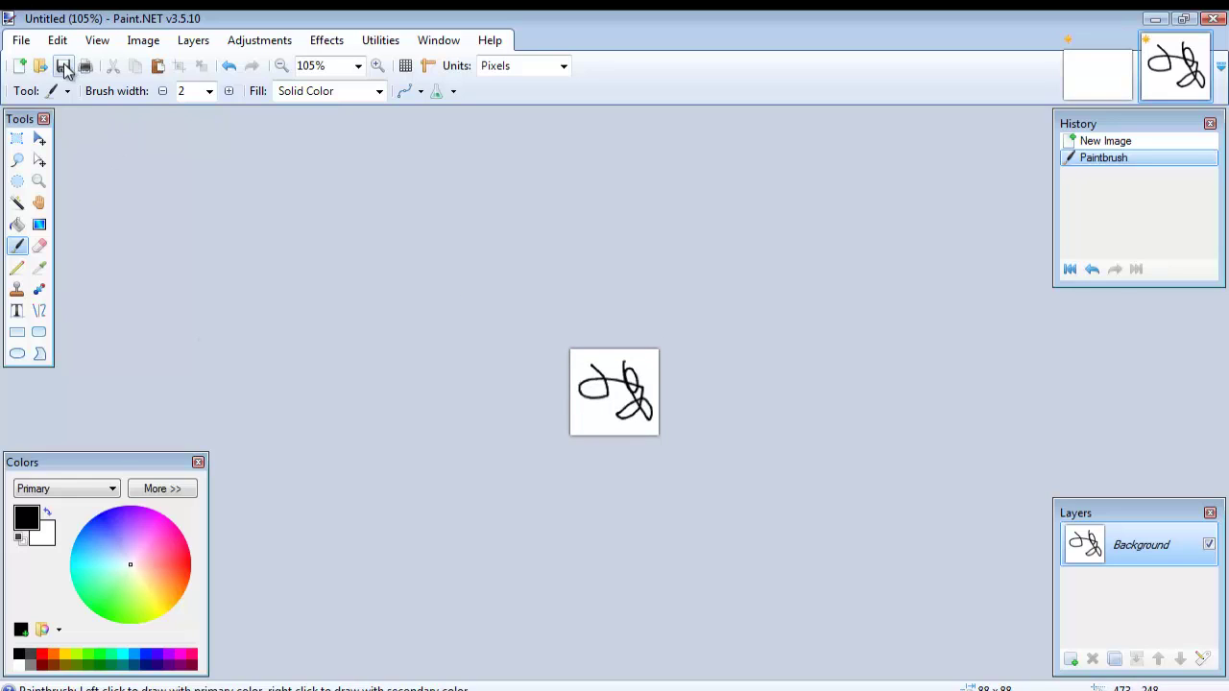
pyautogui.scroll(-2, 573, 395)
pyautogui.scroll(1, 572, 402)
pyautogui.scroll(3, 573, 403)
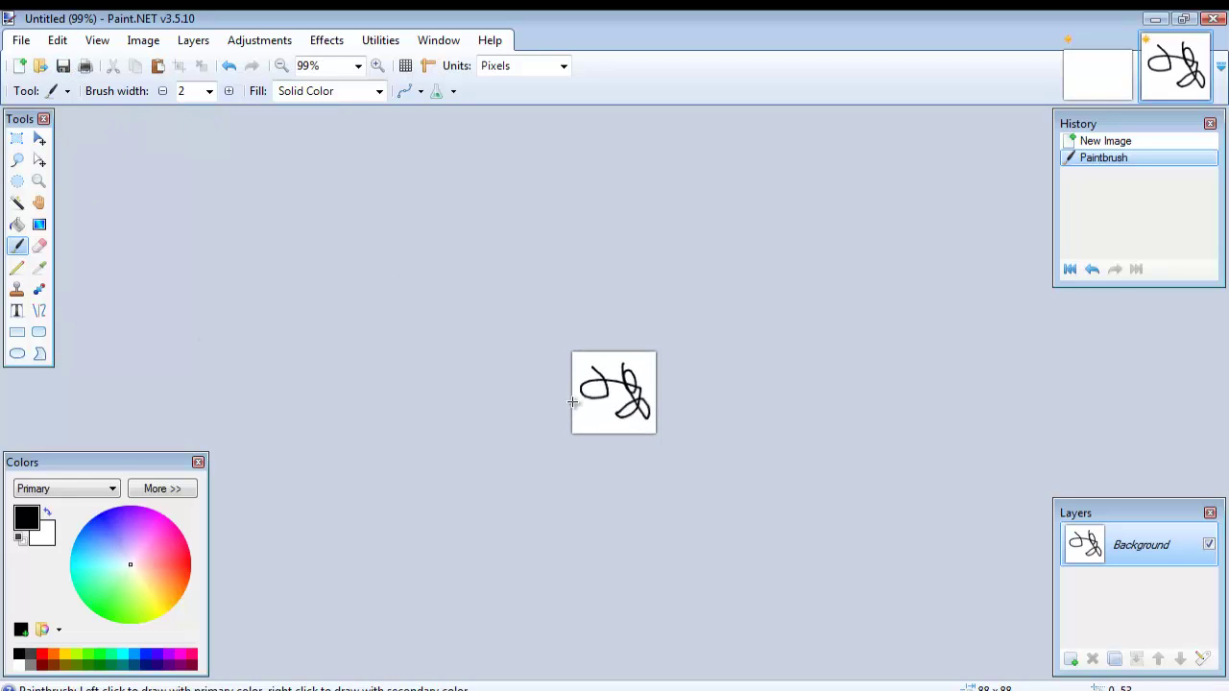
pyautogui.scroll(-2, 573, 403)
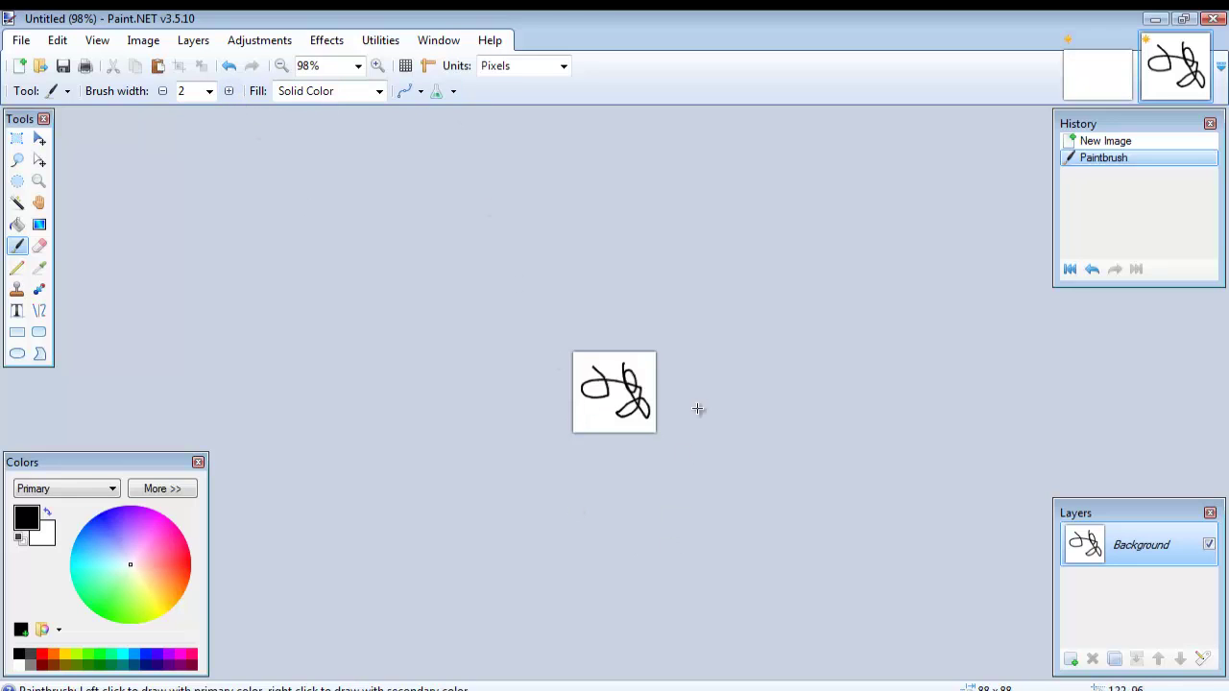
pyautogui.scroll(8, 703, 384)
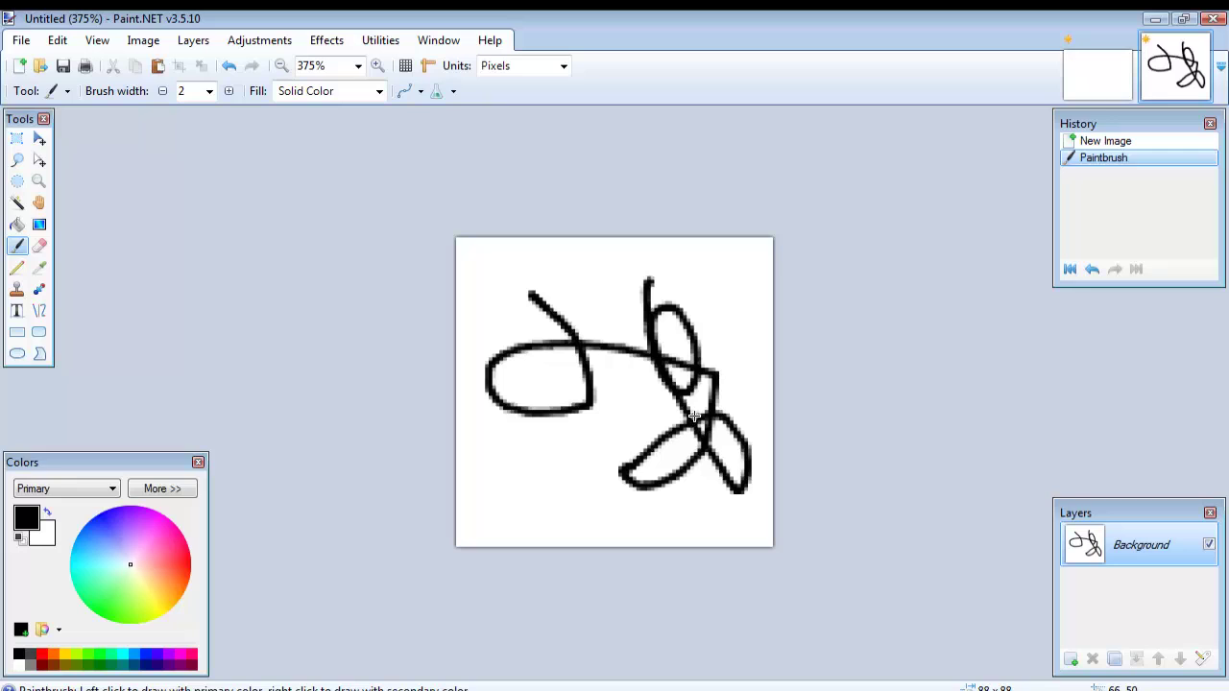
pyautogui.hotkey('ctrl', 'z')
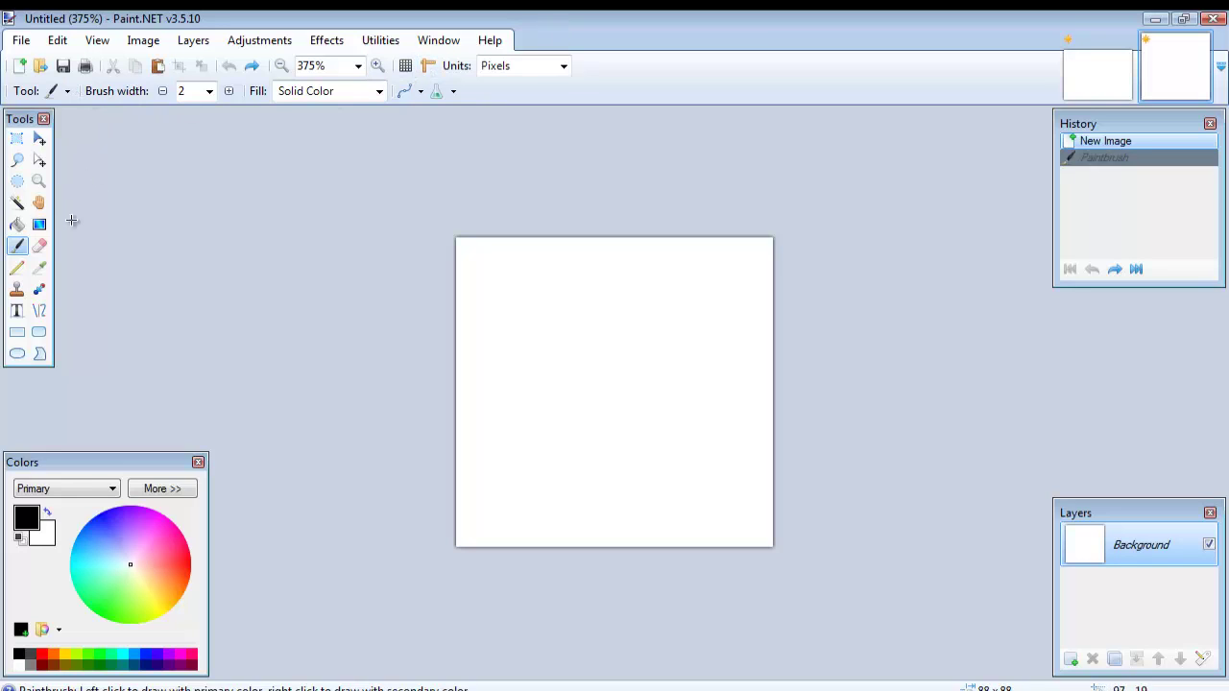
# - Draw a looping black scribble, then Paint Bucket four enclosed regions blue, including the large lower loop
pyautogui.moveTo(514, 317)
pyautogui.mouseDown()
pyautogui.moveTo(733, 491)
pyautogui.moveTo(746, 352)
pyautogui.moveTo(614, 298)
pyautogui.mouseUp()
pyautogui.click(18, 227)
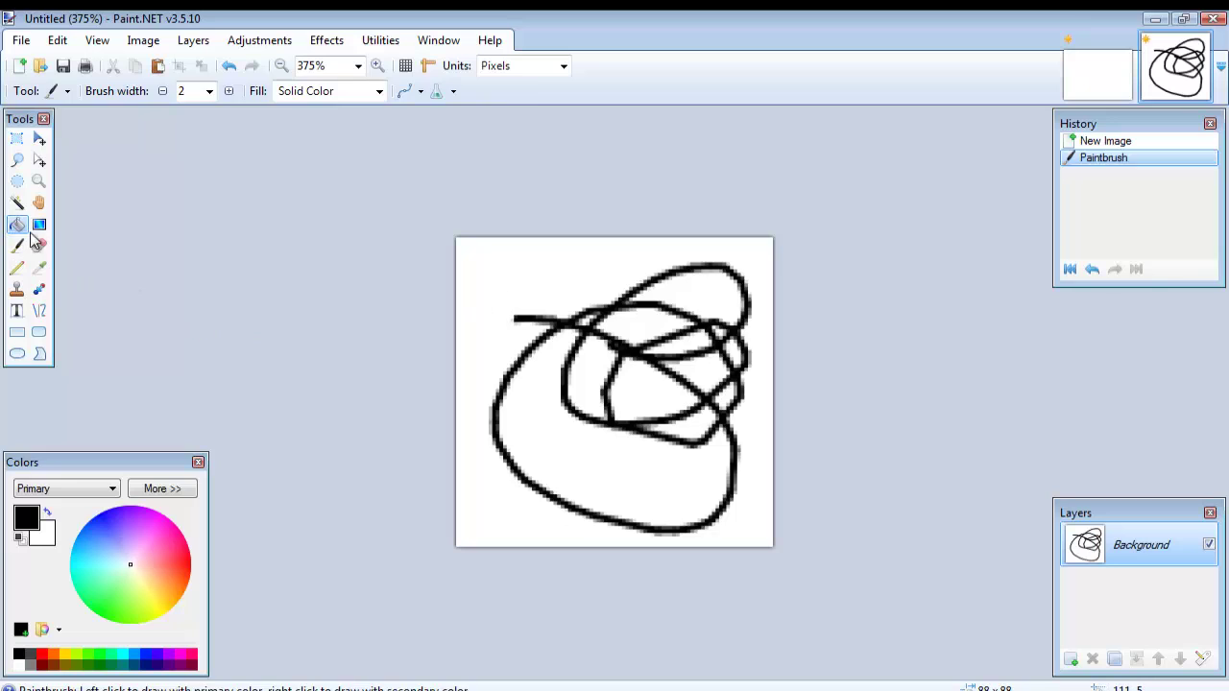
pyautogui.click(103, 519)
pyautogui.click(598, 450)
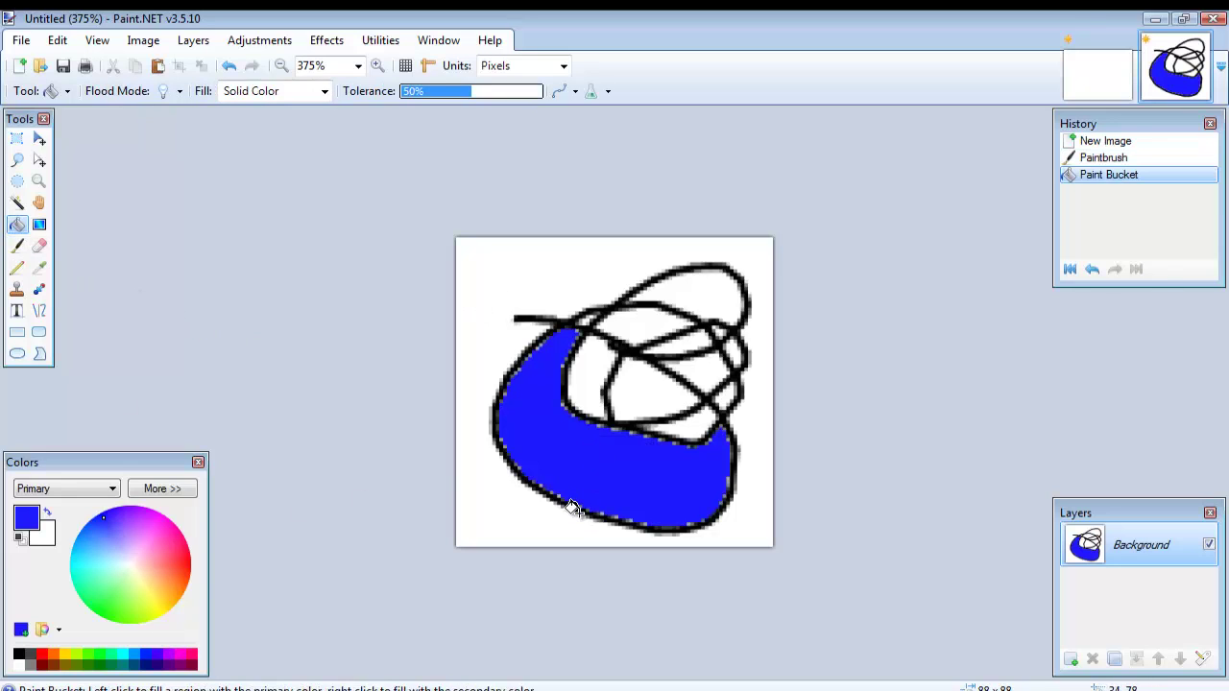
pyautogui.click(598, 384)
pyautogui.click(660, 387)
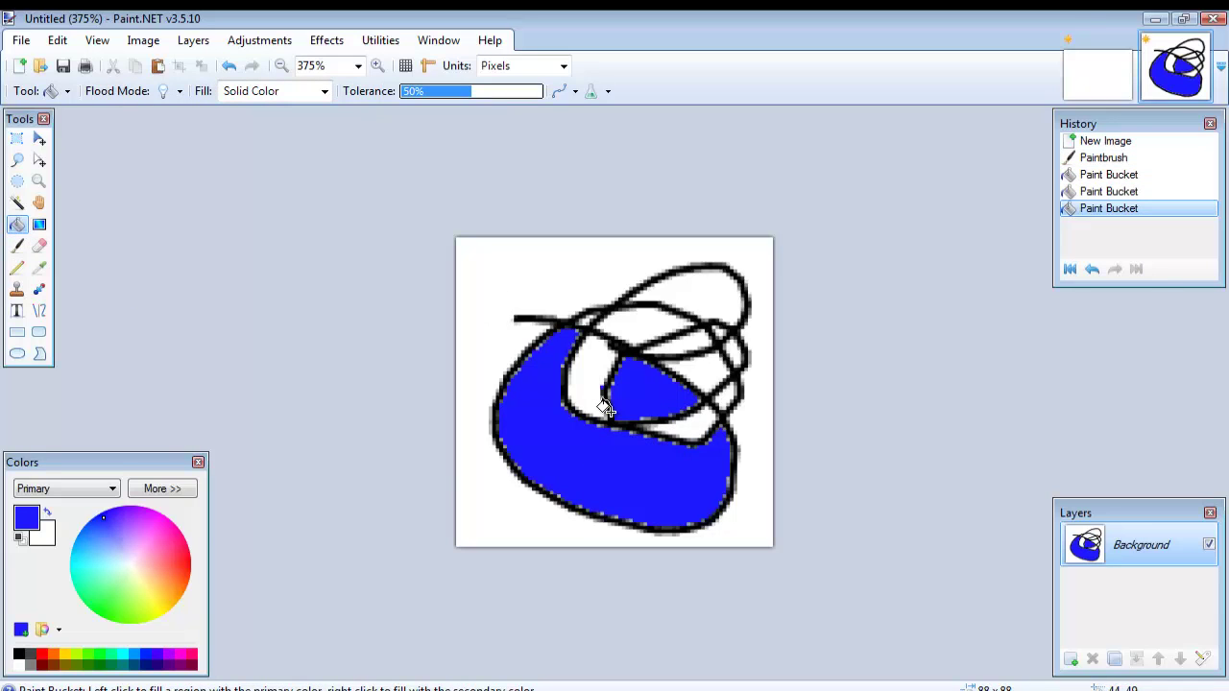
pyautogui.click(582, 370)
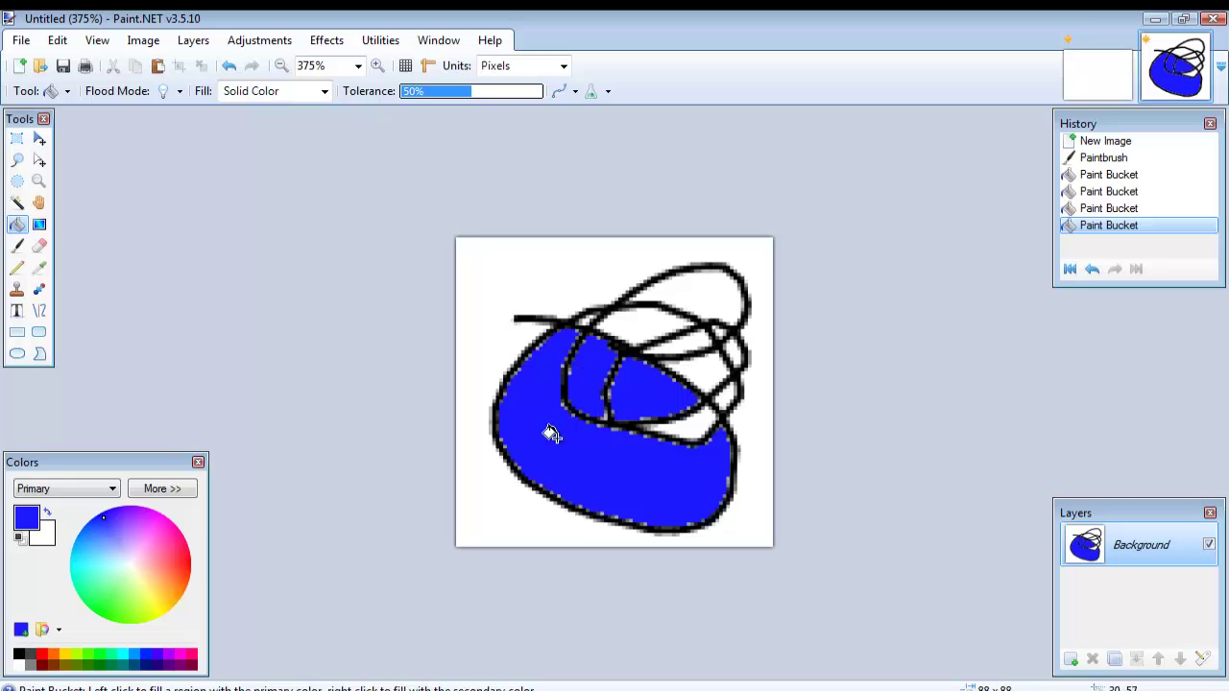
pyautogui.click(19, 142)
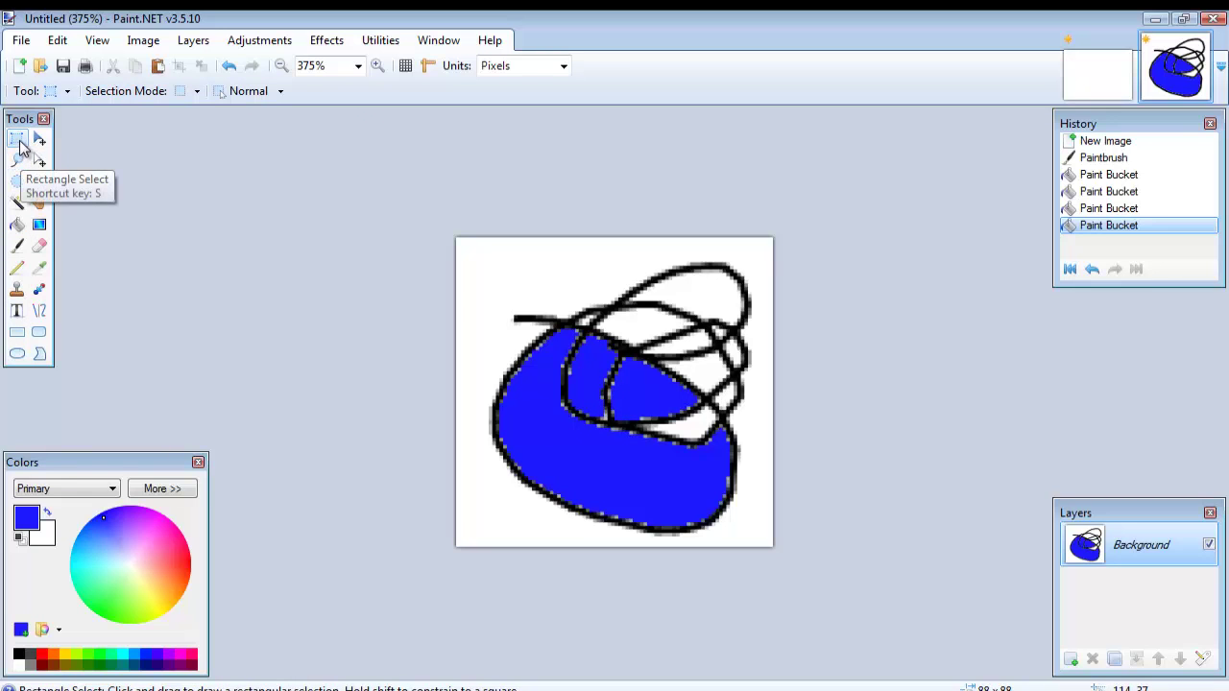
# - Cut out a rectangle over the lower blue shape, then cut a lasso-outlined region around the drawing
pyautogui.moveTo(533, 393); pyautogui.dragTo(709, 519)
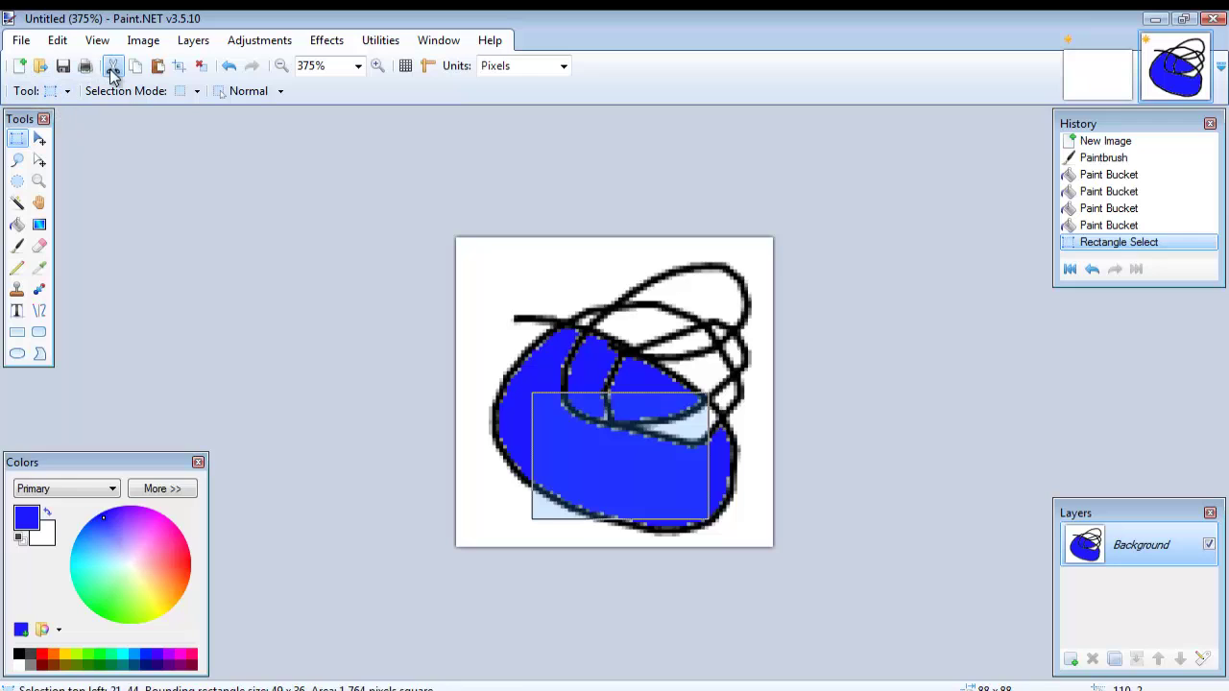
pyautogui.click(111, 65)
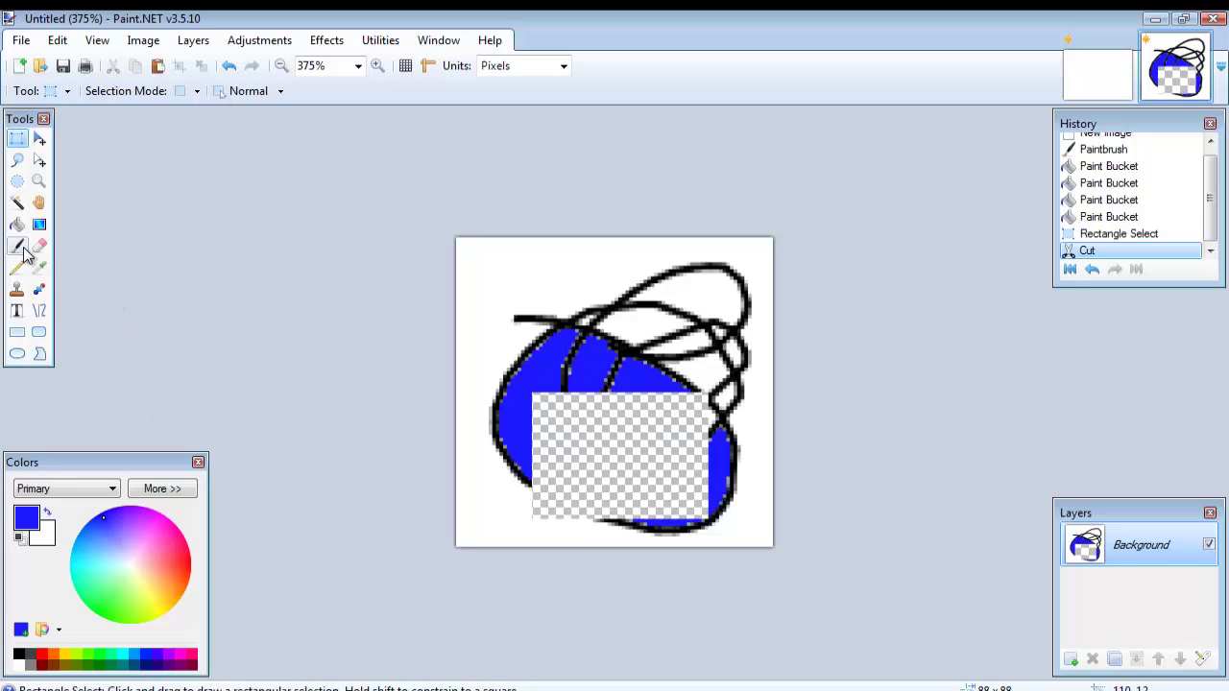
pyautogui.click(17, 160)
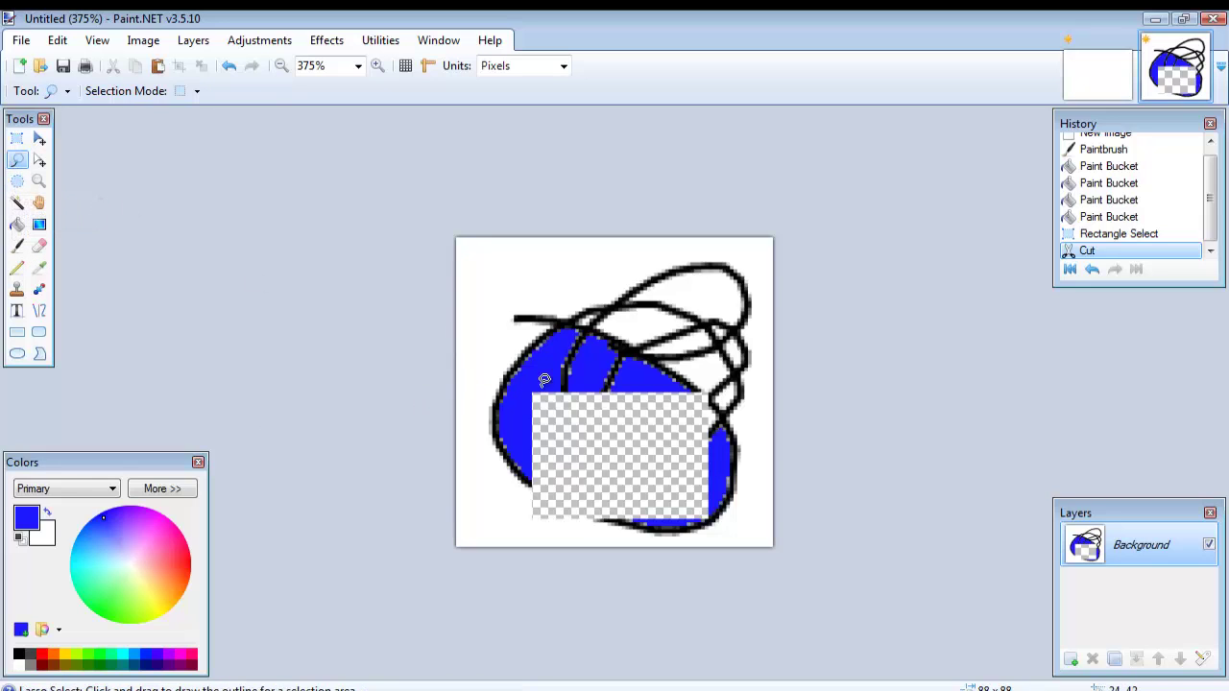
pyautogui.moveTo(521, 380)
pyautogui.mouseDown()
pyautogui.moveTo(557, 332)
pyautogui.moveTo(618, 324)
pyautogui.moveTo(711, 362)
pyautogui.moveTo(808, 440)
pyautogui.moveTo(770, 543)
pyautogui.moveTo(625, 566)
pyautogui.moveTo(447, 482)
pyautogui.moveTo(424, 391)
pyautogui.moveTo(517, 268)
pyautogui.moveTo(614, 267)
pyautogui.moveTo(688, 387)
pyautogui.moveTo(685, 460)
pyautogui.moveTo(515, 478)
pyautogui.mouseUp()
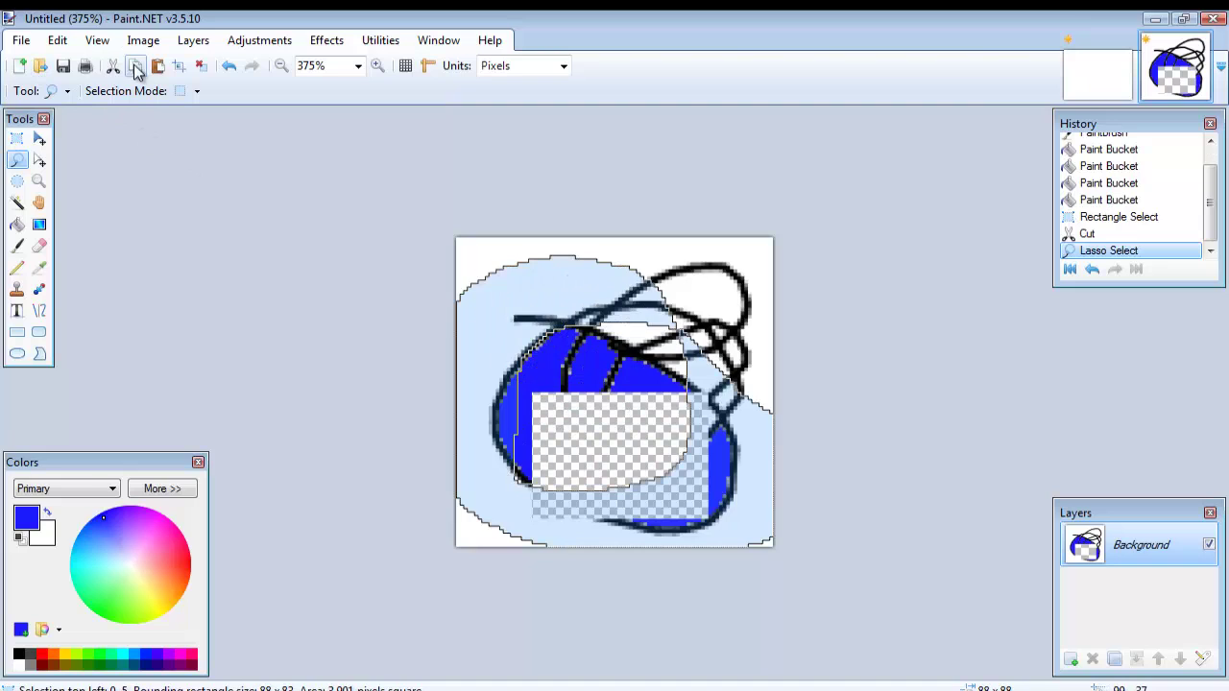
pyautogui.click(112, 65)
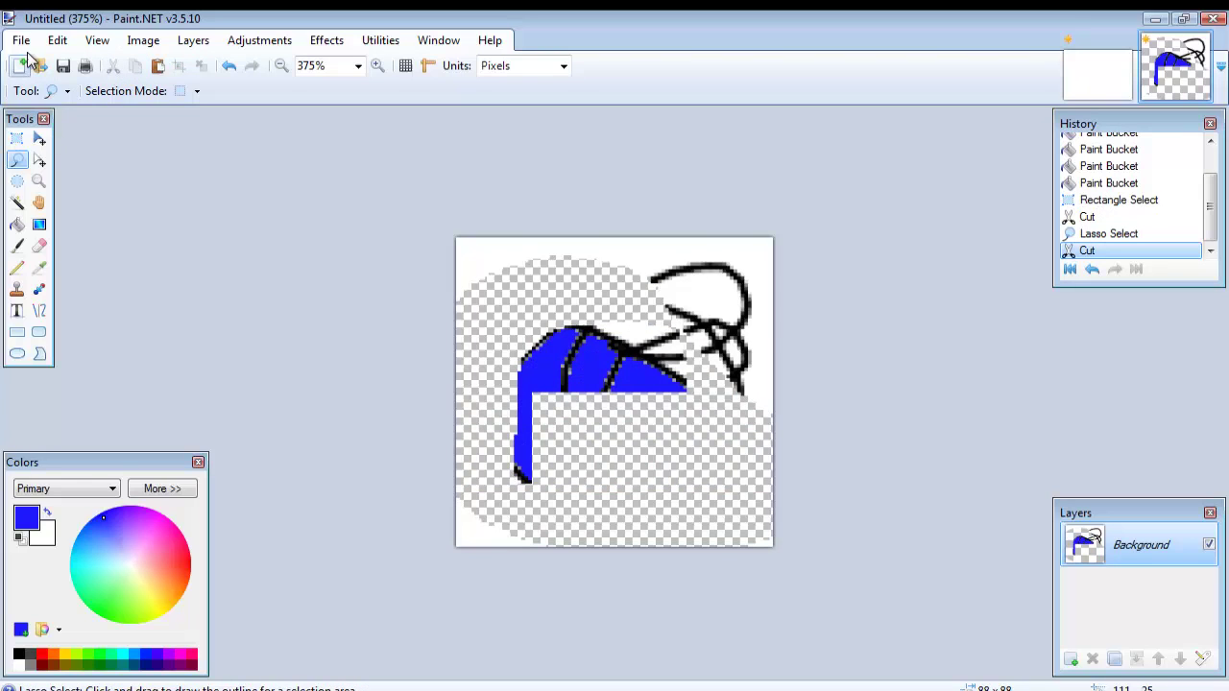
# - Make a new image 1200 pixels wide and 1897 pixels tall
pyautogui.click(20, 39)
pyautogui.click(44, 57)
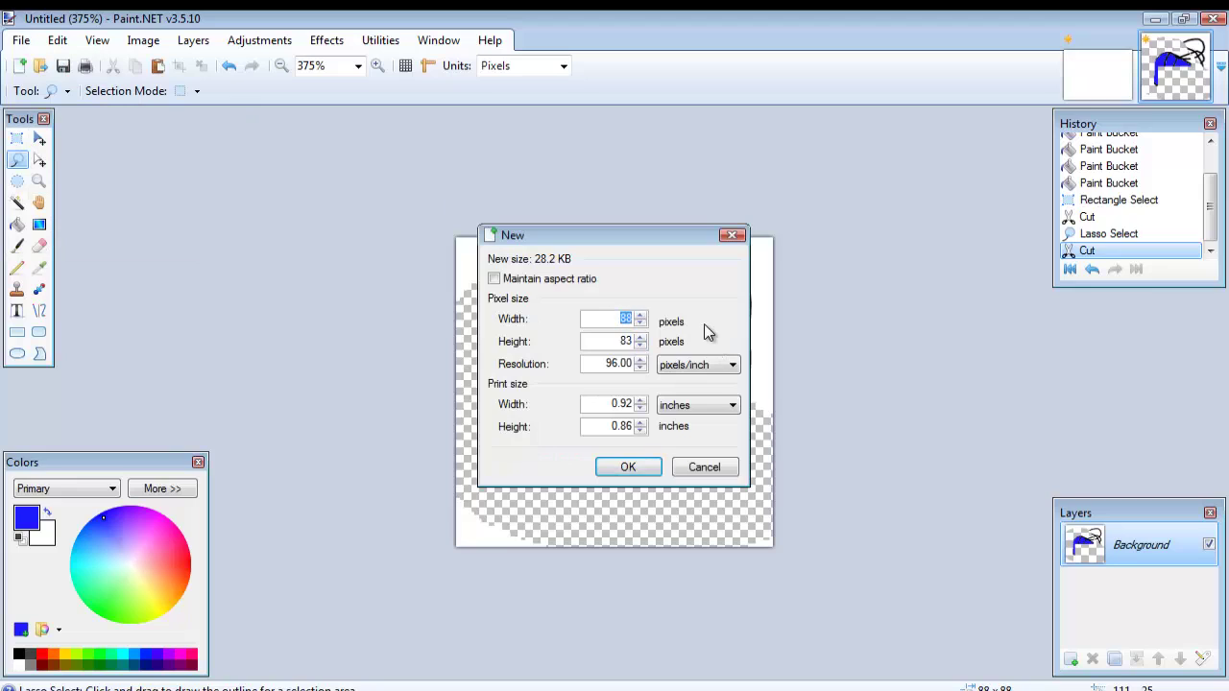
pyautogui.write('1200')
pyautogui.press('Tab')
pyautogui.write('1897')
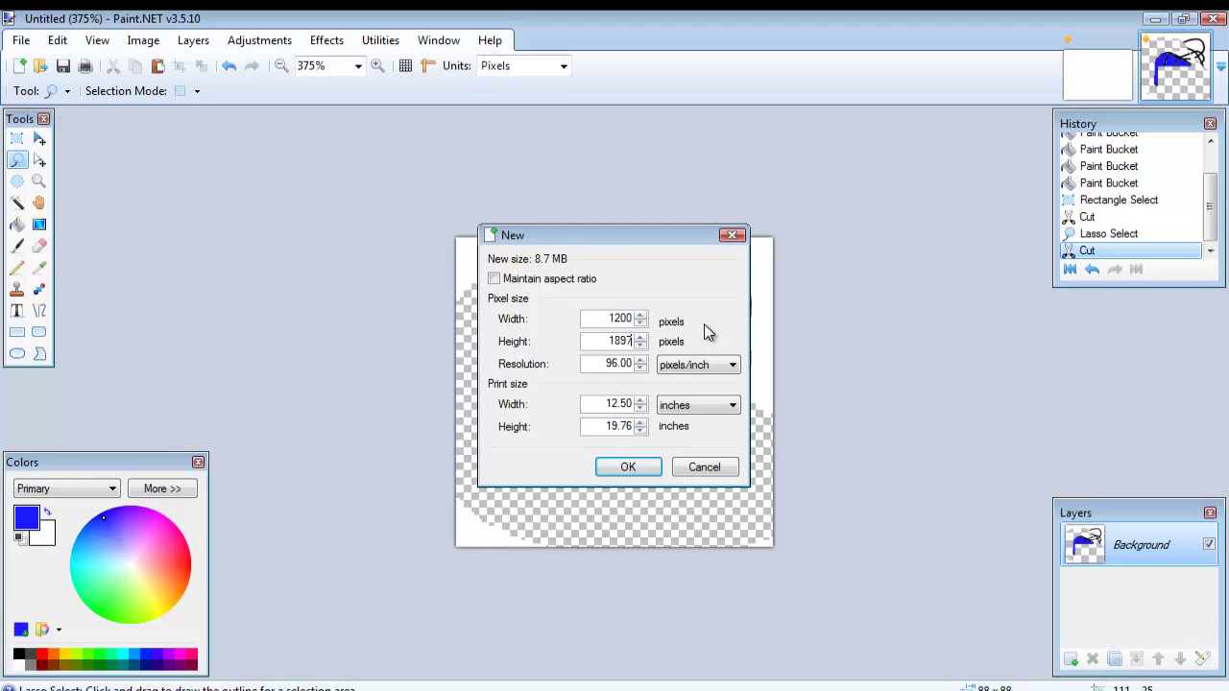
pyautogui.press('Return')
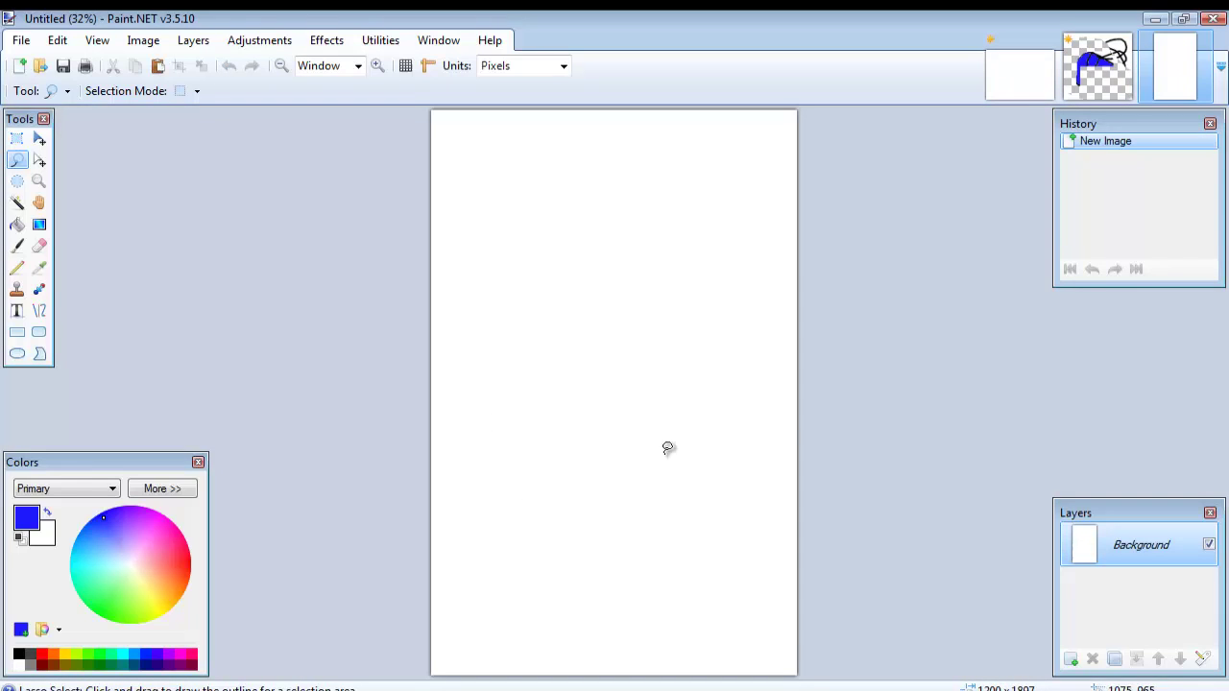
# - Place a Text tool insertion point near the top-left with font size 108
pyautogui.click(16, 307)
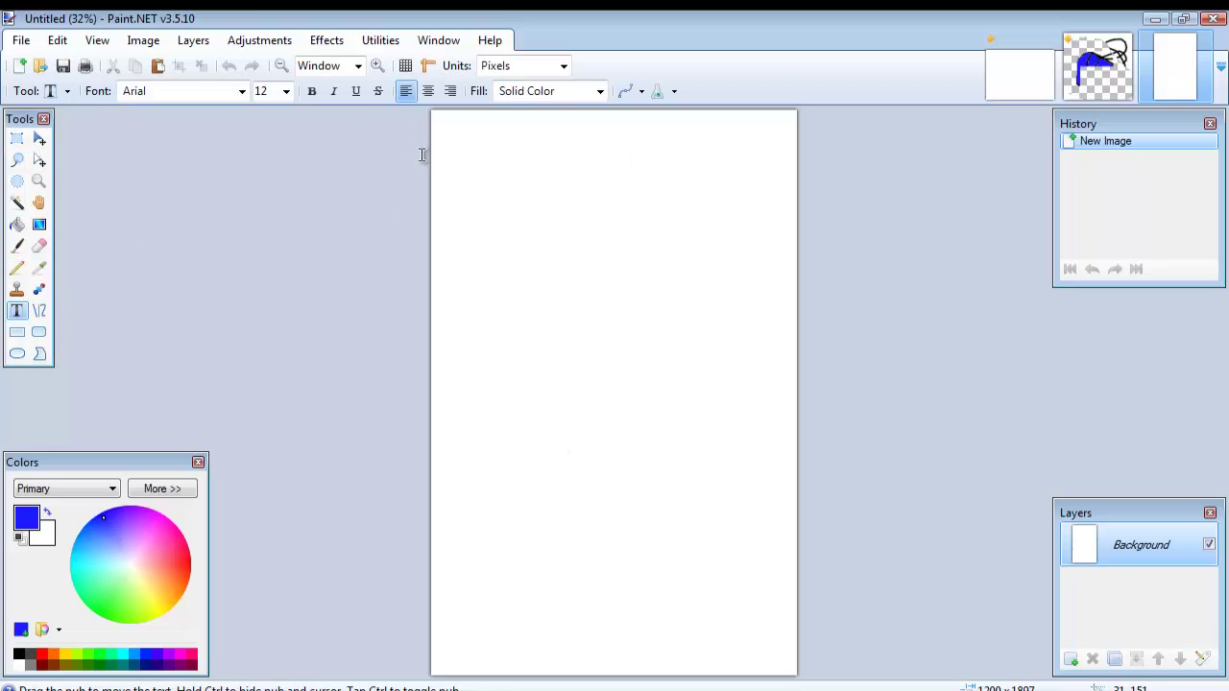
pyautogui.click(475, 134)
pyautogui.click(285, 90)
pyautogui.click(286, 362)
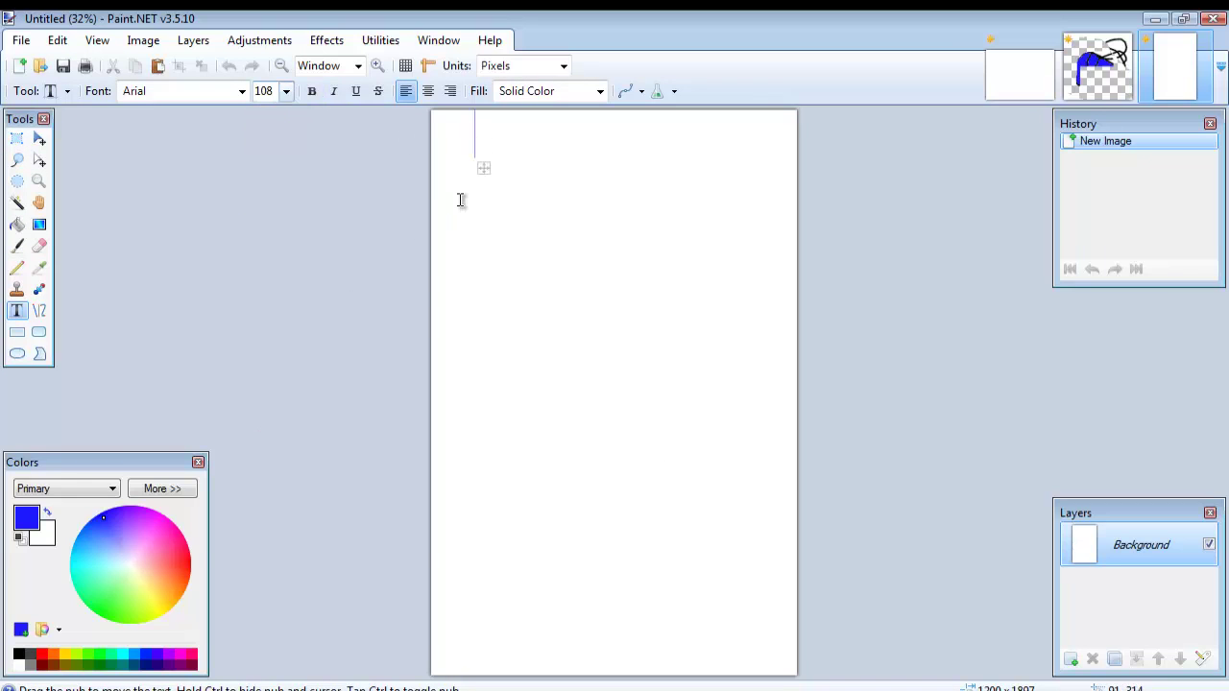
# - Type 'Subscribe' vertically, one letter per line
pyautogui.write('S')
pyautogui.press('Return')
pyautogui.write('u')
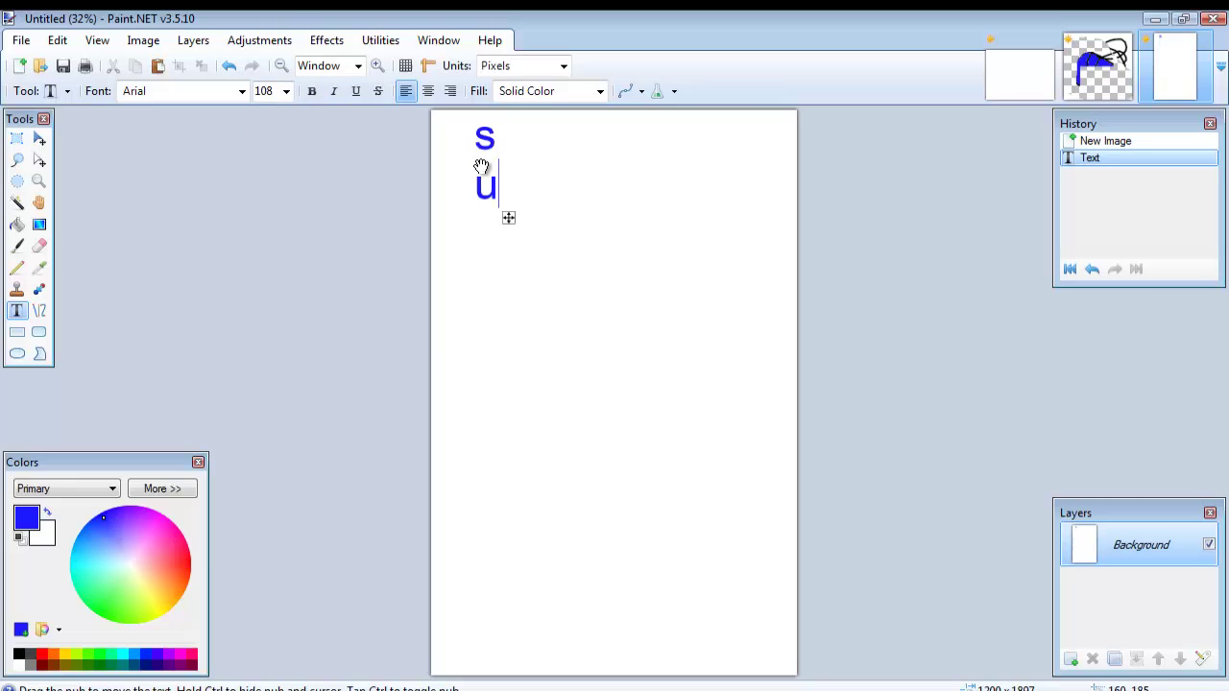
pyautogui.press('Return')
pyautogui.write('b')
pyautogui.press('Return')
pyautogui.write('s')
pyautogui.press('Return')
pyautogui.write('c ')
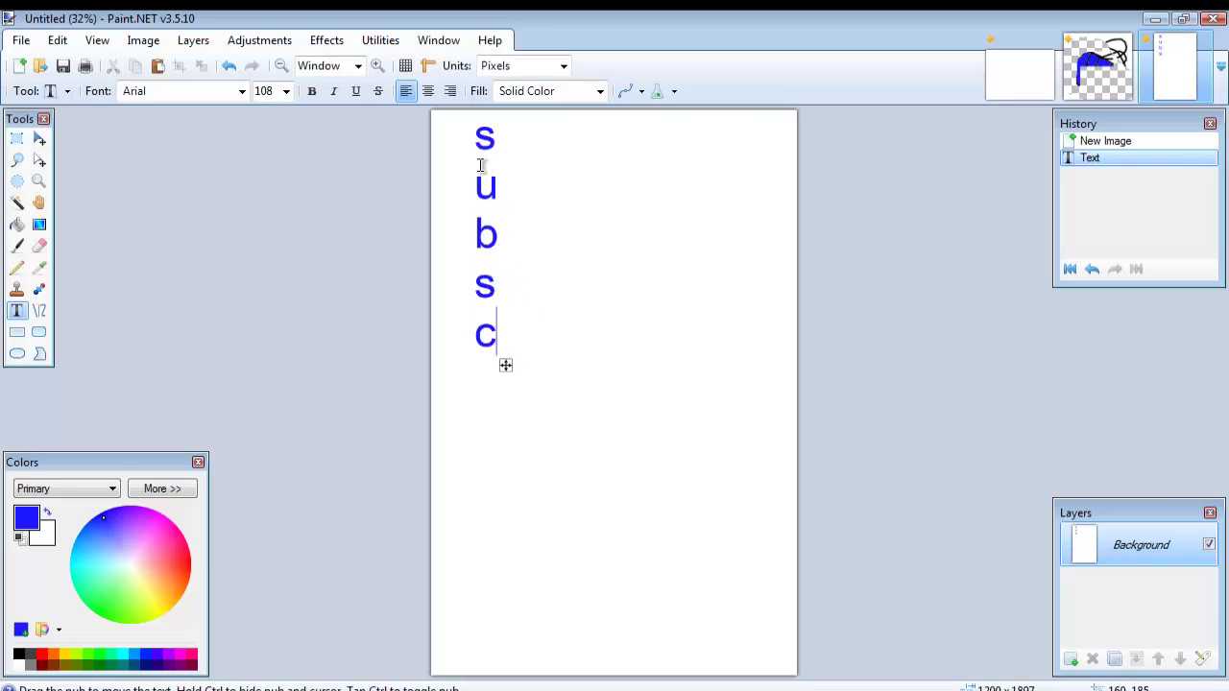
pyautogui.write('r')
pyautogui.press('BackSpace')
pyautogui.press('Return')
pyautogui.write('r')
pyautogui.press('Return')
pyautogui.write('i')
pyautogui.press('Return')
pyautogui.write('be')
pyautogui.press('BackSpace')
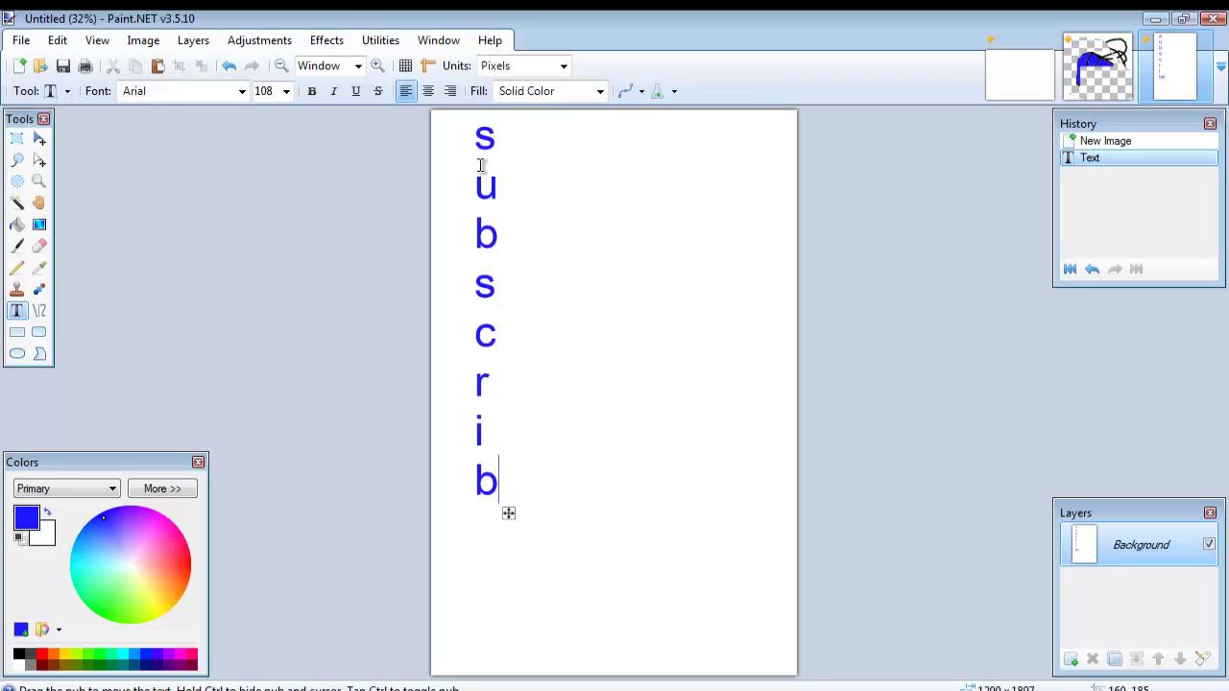
pyautogui.press('Return')
pyautogui.write('e')
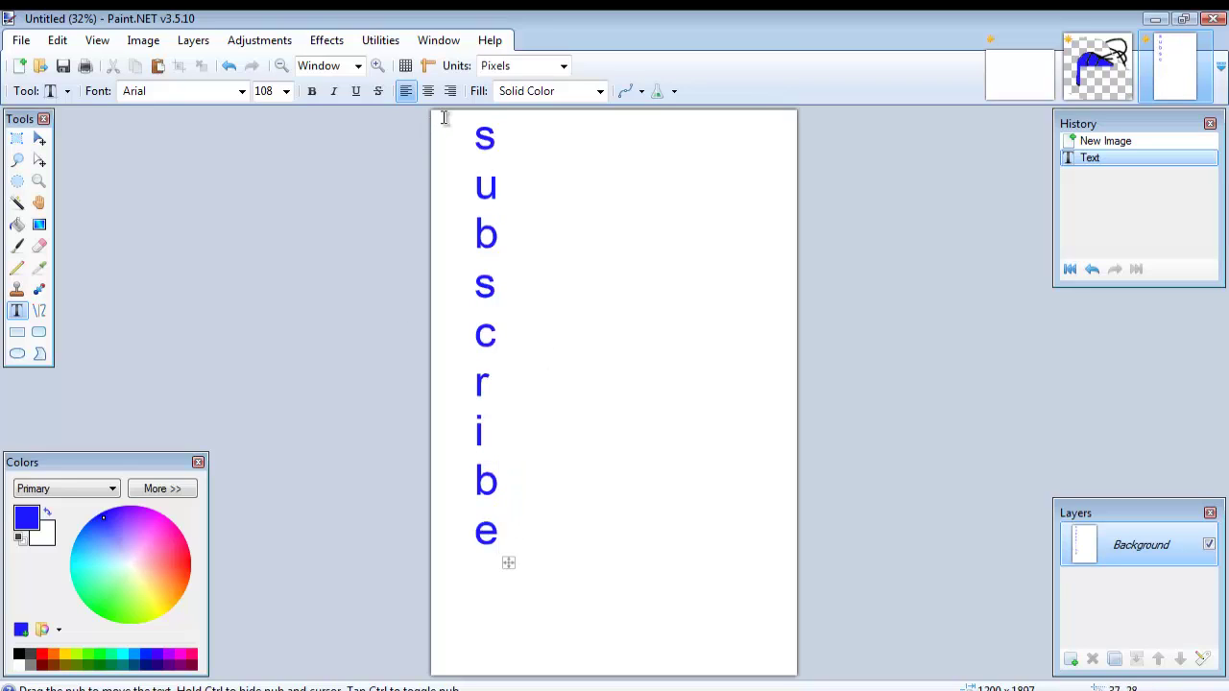
# - Erase the vertical 'Subscribe' text, leaving the page blank
pyautogui.press('BackSpace')
pyautogui.press('Delete')
pyautogui.press('Delete')
pyautogui.press('Delete')
pyautogui.press('Delete')
pyautogui.press('Delete')
pyautogui.press('Delete')
pyautogui.press('Delete')
pyautogui.press('Delete')
pyautogui.press('Delete')
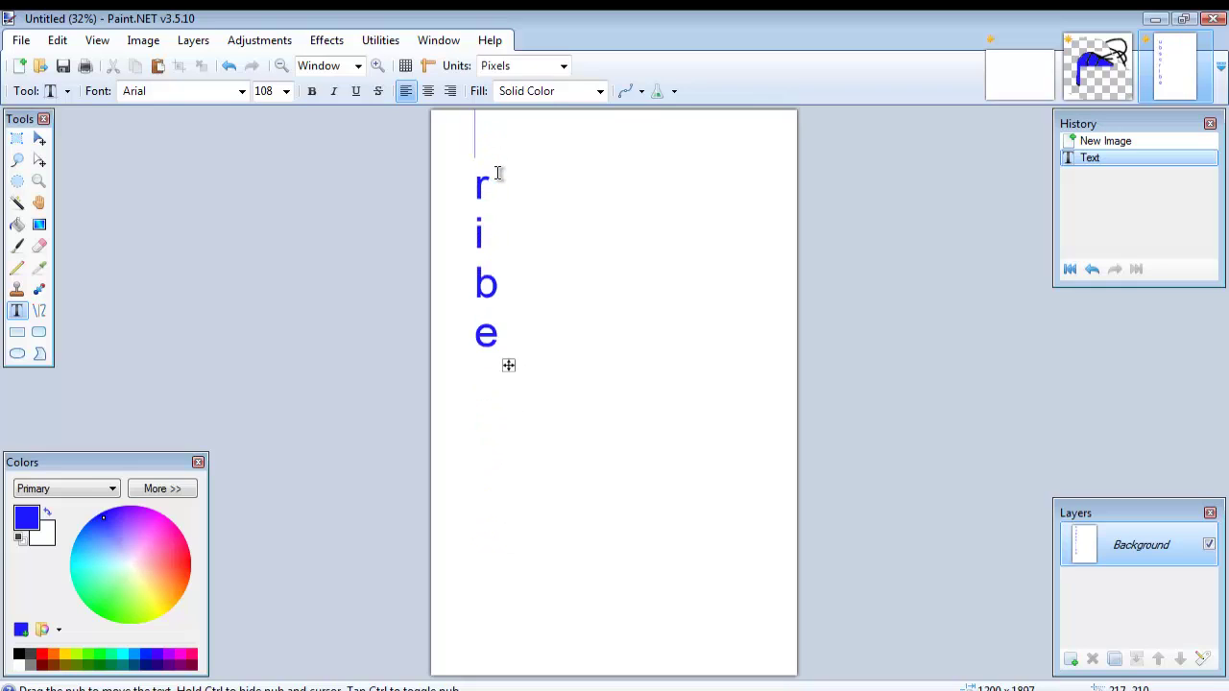
pyautogui.press('Delete')
pyautogui.press('Delete')
pyautogui.press('Delete')
pyautogui.press('Delete')
pyautogui.press('Delete')
pyautogui.press('Delete')
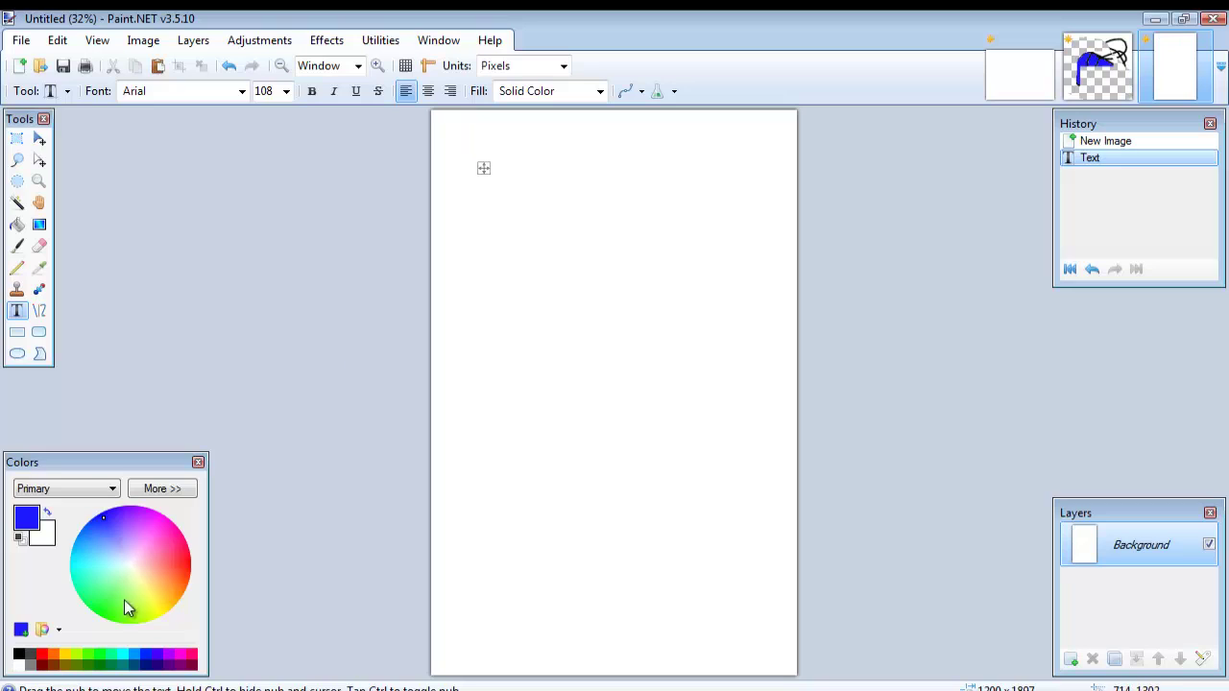
# - Look over the File and Edit menus, then quit Paint.NET with Alt+F4
pyautogui.click(20, 40)
pyautogui.click(35, 43)
pyautogui.click(58, 41)
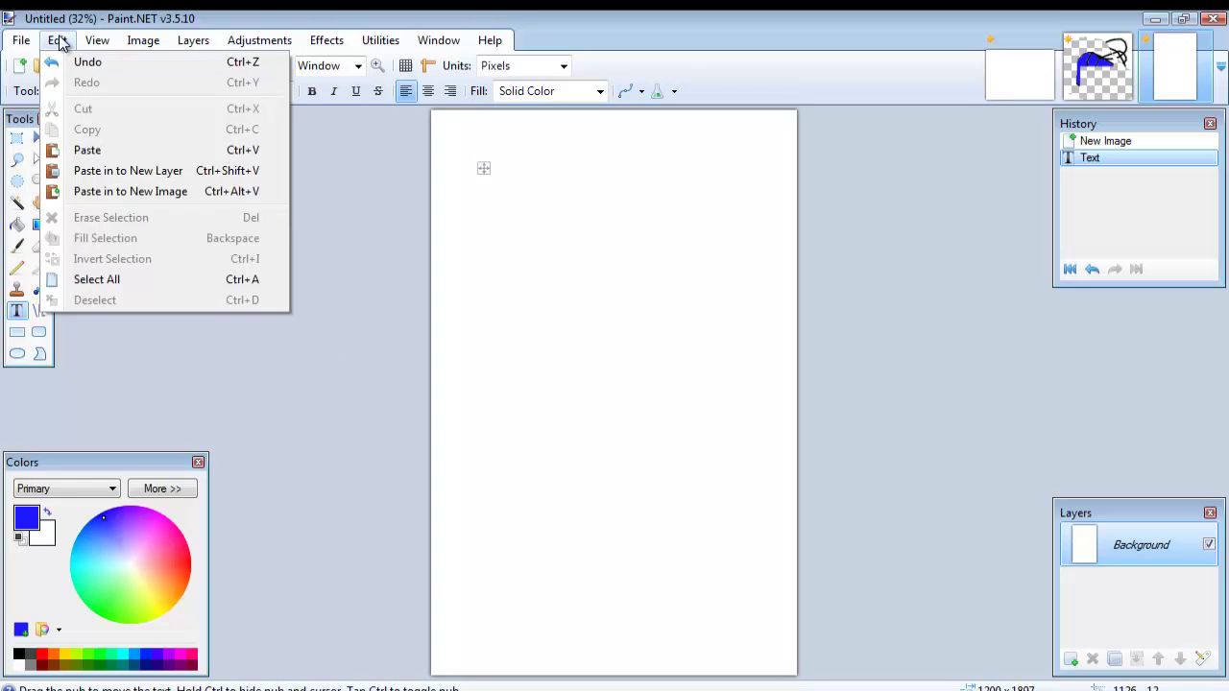
pyautogui.click(57, 41)
pyautogui.hotkey('alt', 'F4')
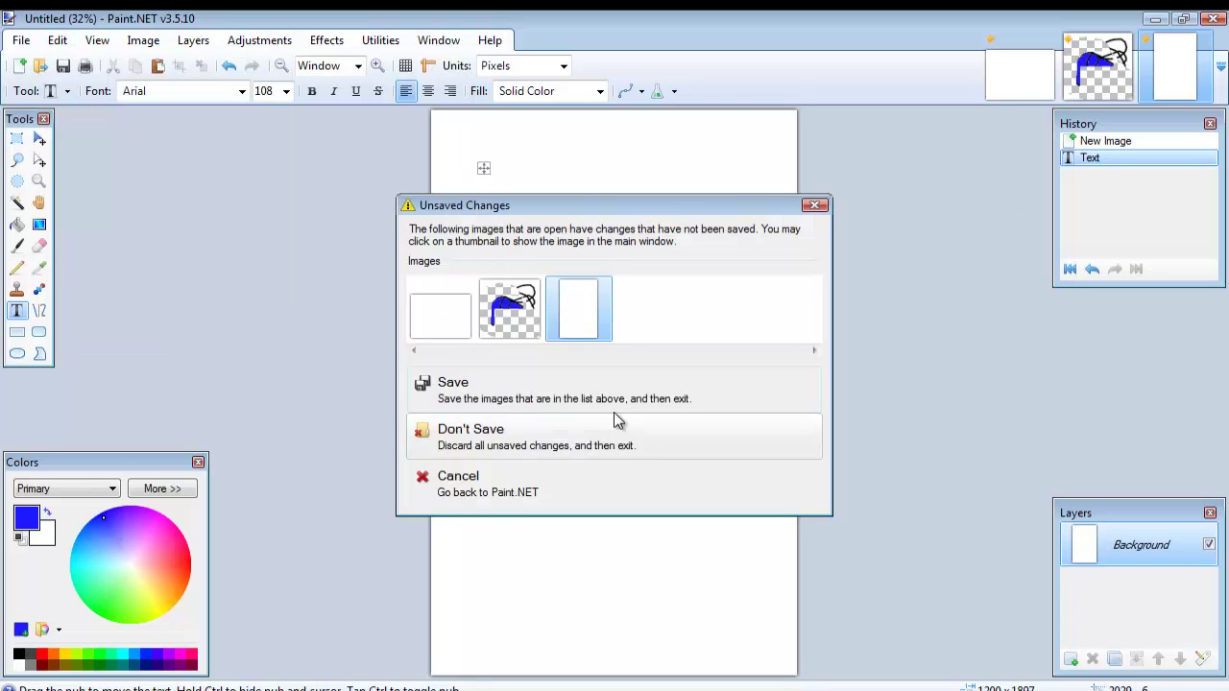
# - Discard the unsaved images, then open supershamtech.png from the desktop with Paint.NET
pyautogui.click(509, 446)
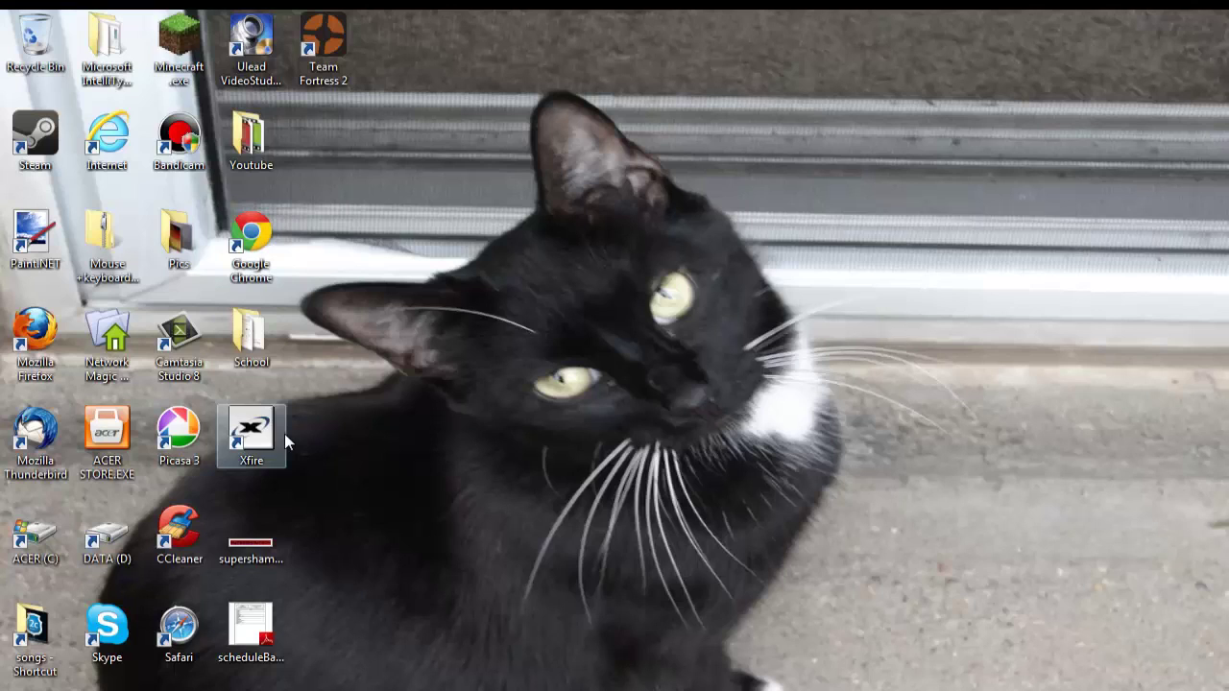
pyautogui.click(248, 533)
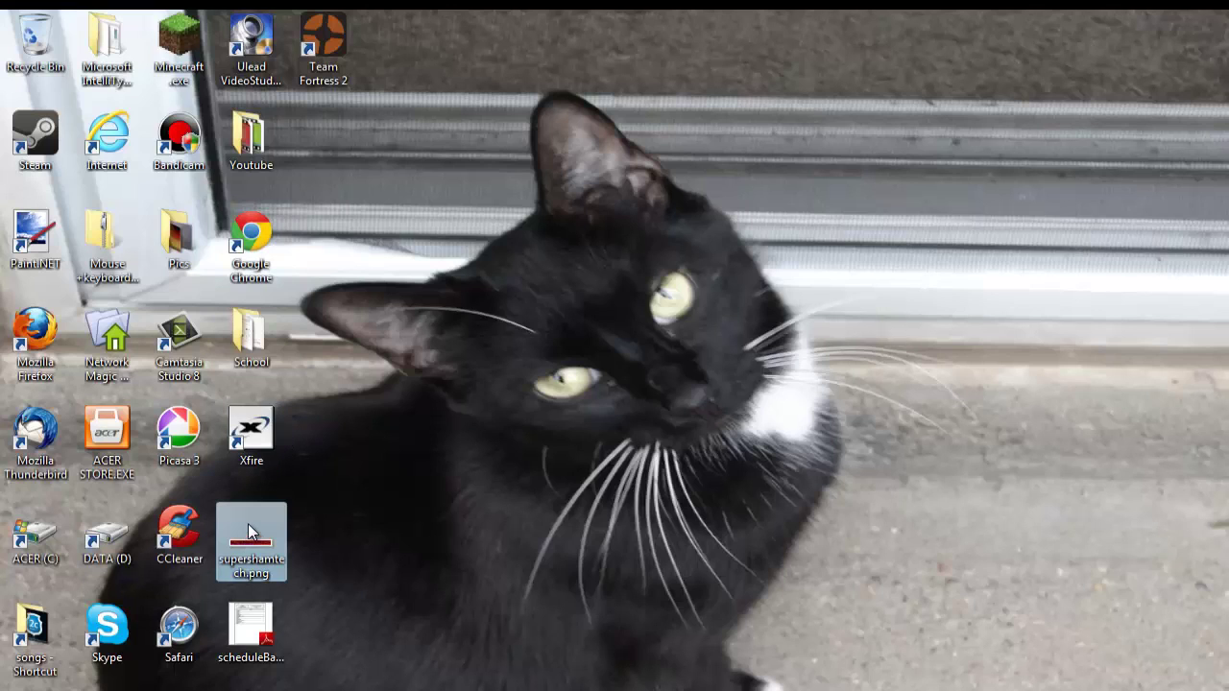
pyautogui.rightClick(248, 523)
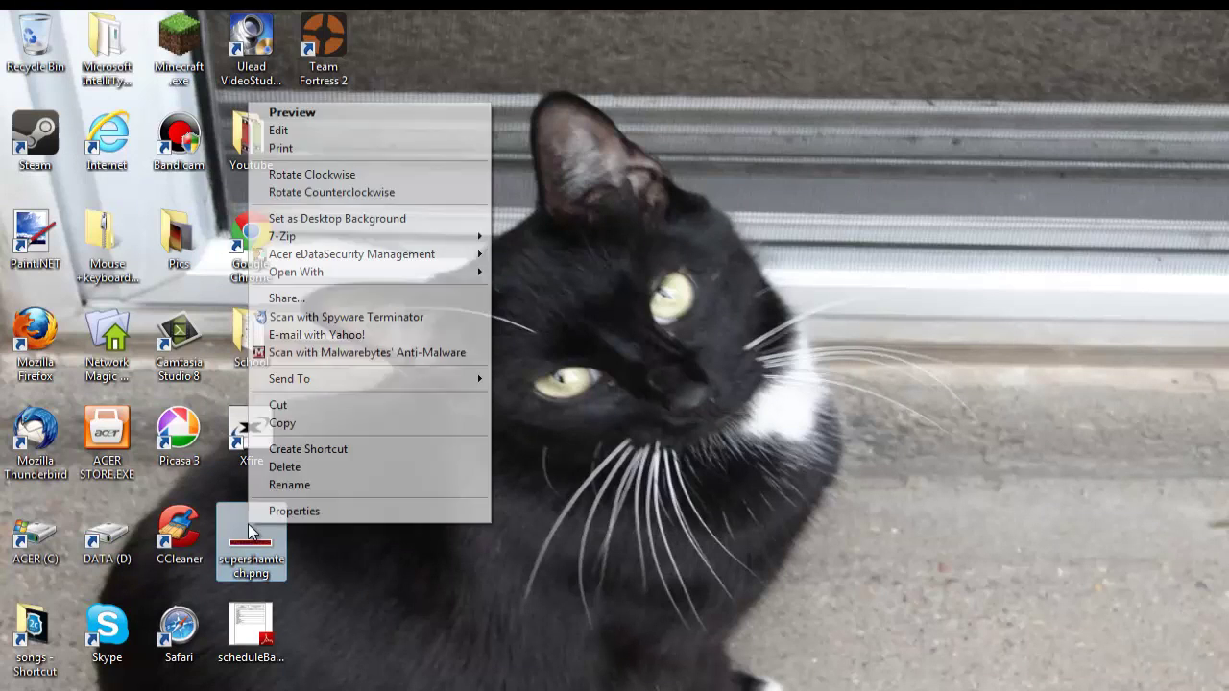
pyautogui.moveTo(363, 281)
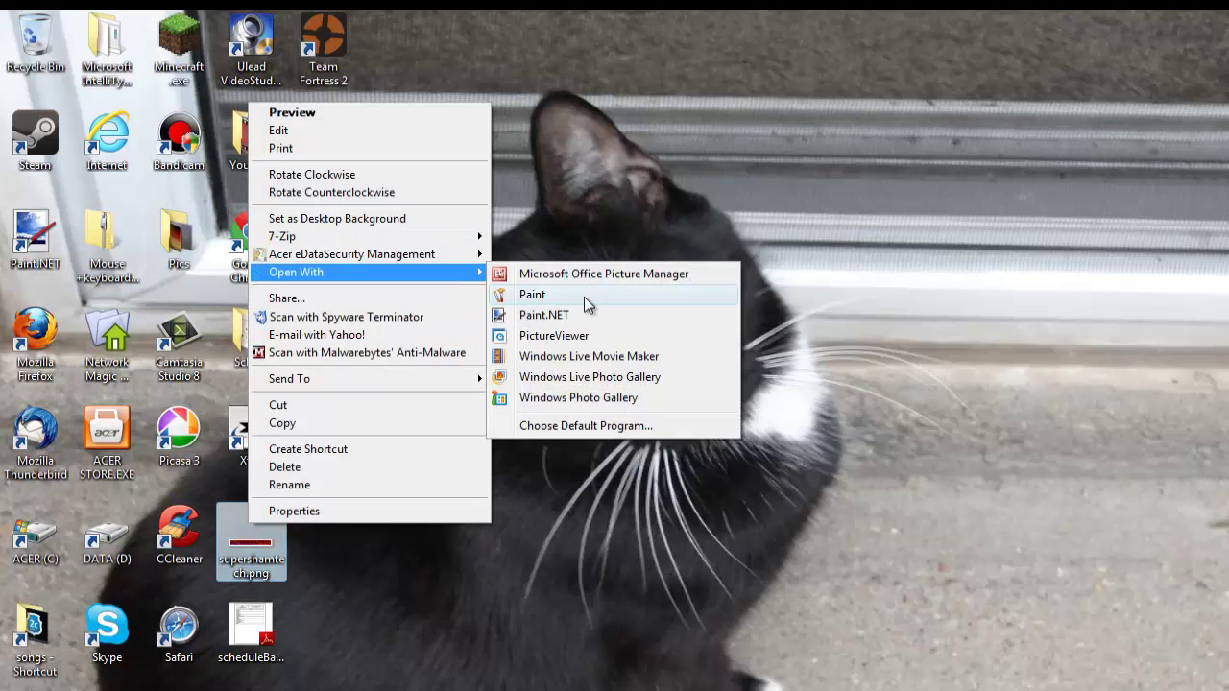
pyautogui.click(543, 315)
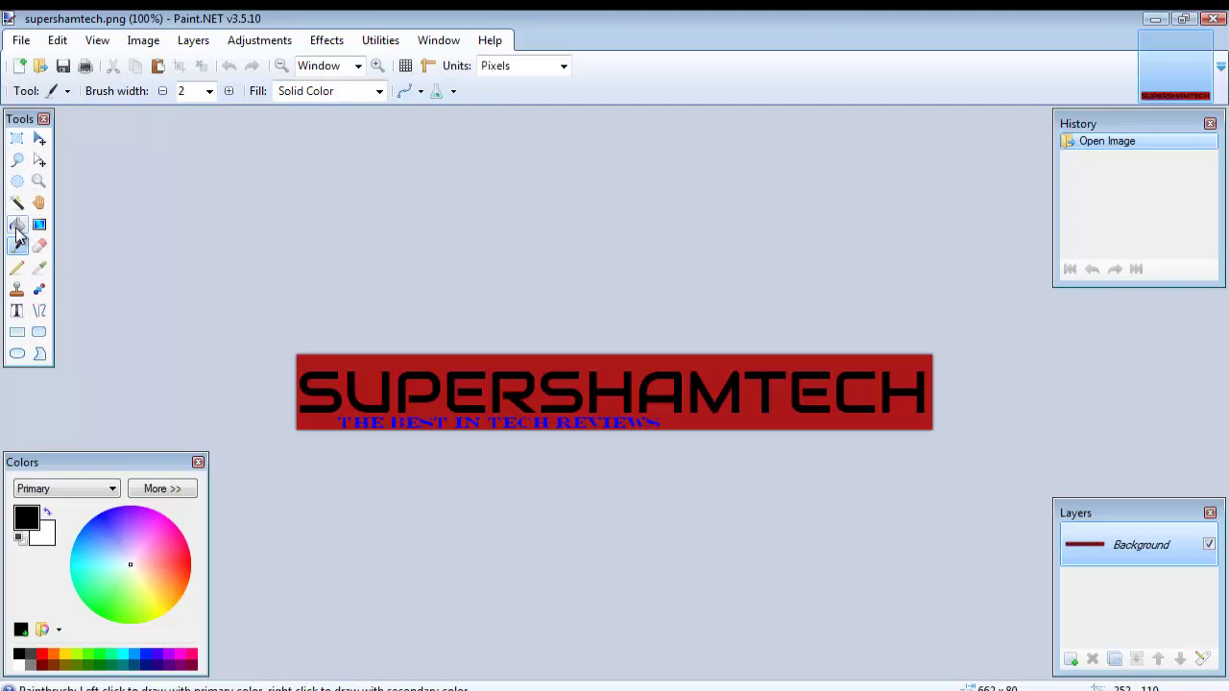
# - Browse the File and Image menus and zoom around the banner
pyautogui.click(23, 43)
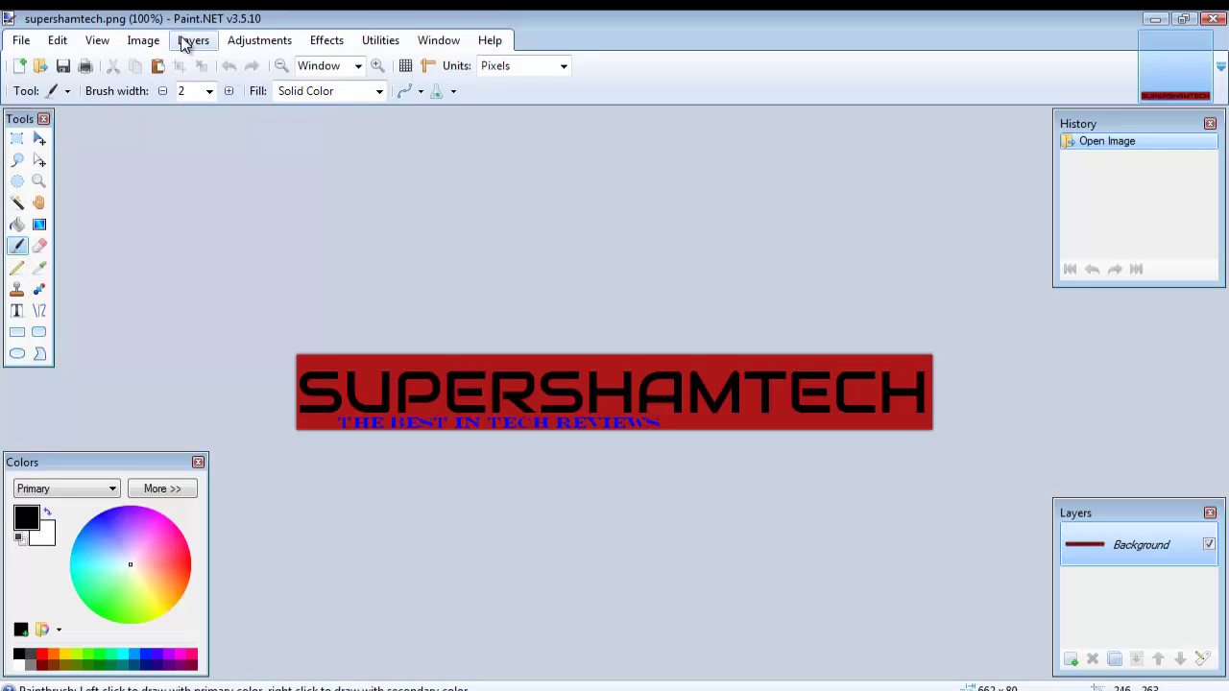
pyautogui.click(139, 44)
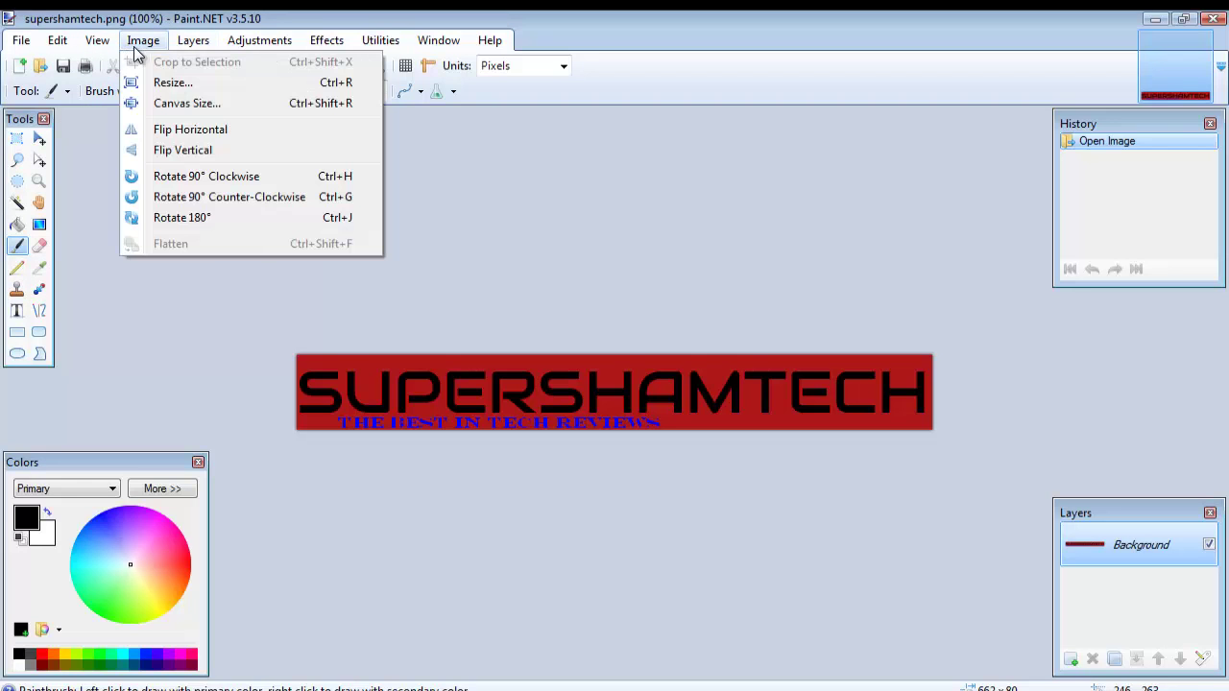
pyautogui.click(95, 199)
pyautogui.scroll(3, 668, 391)
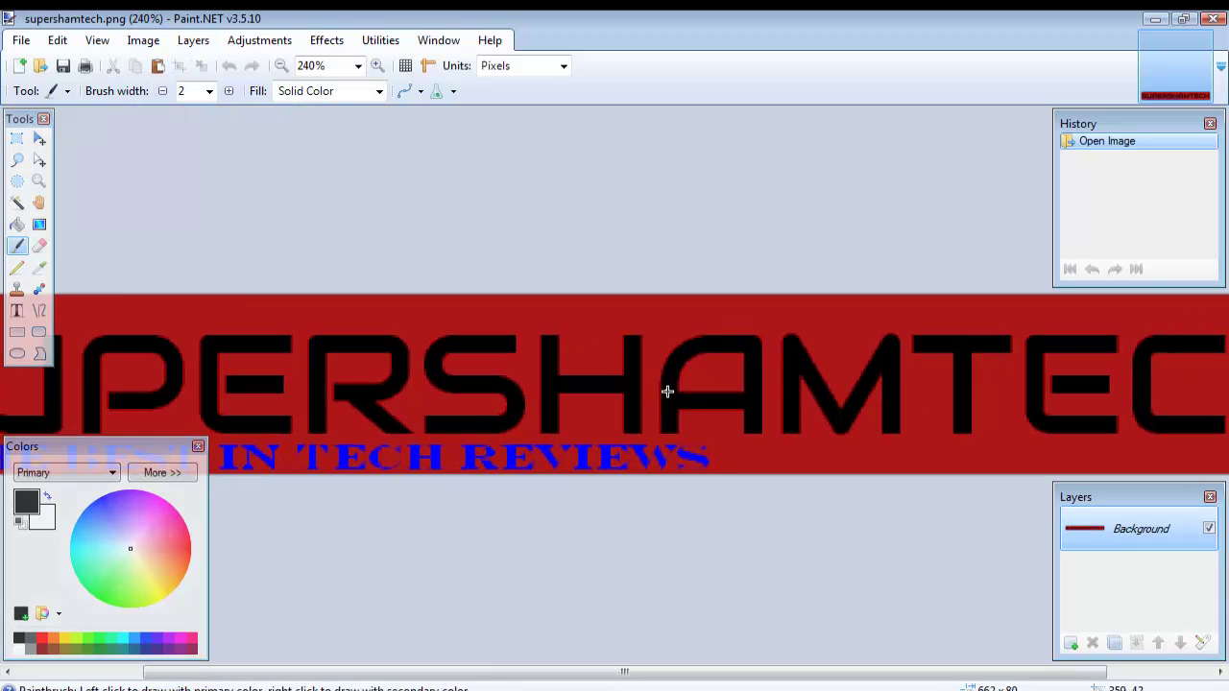
pyautogui.scroll(-5, 668, 390)
pyautogui.scroll(-1, 192, 288)
pyautogui.scroll(1, 38, 86)
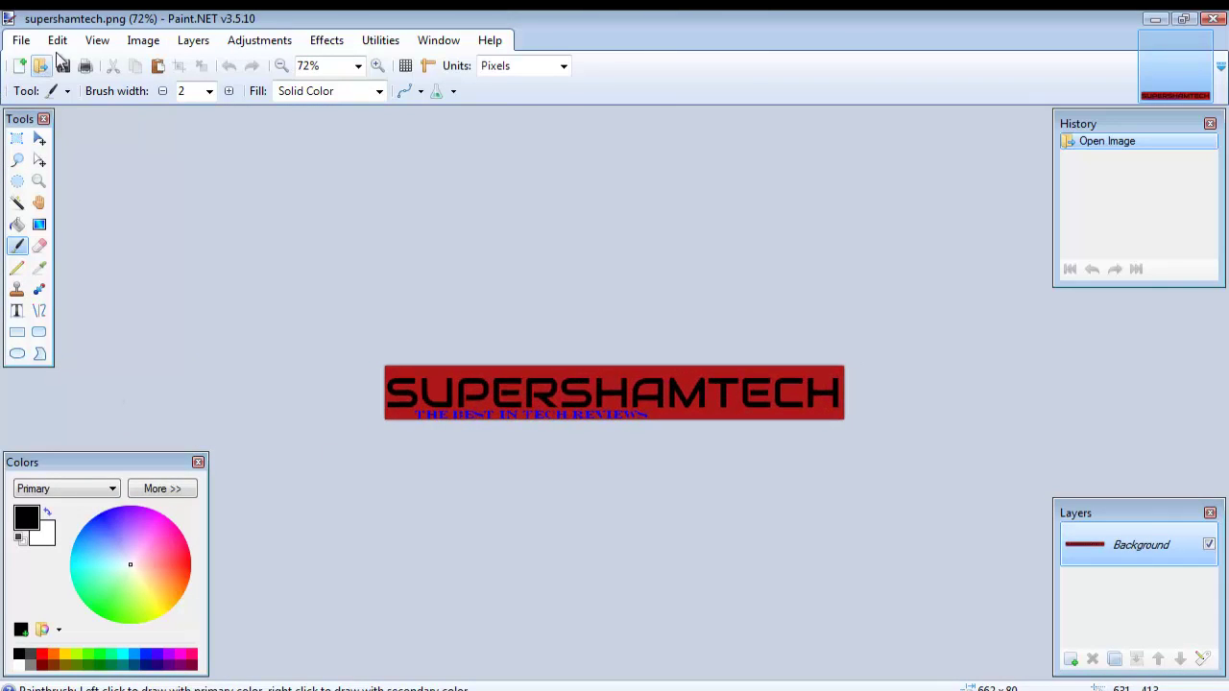
# - Rectangle-select the SUPER lettering and crop the banner to it, 250 × 60 pixels
pyautogui.click(16, 138)
pyautogui.moveTo(376, 364); pyautogui.dragTo(559, 405)
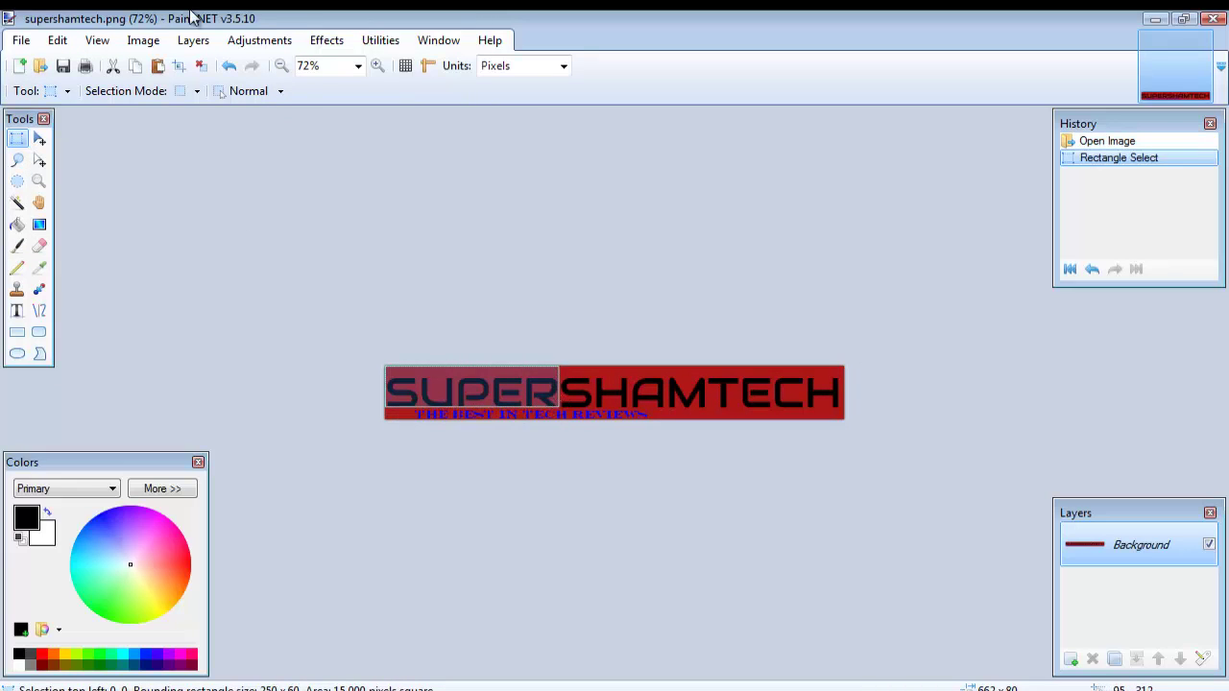
pyautogui.click(159, 41)
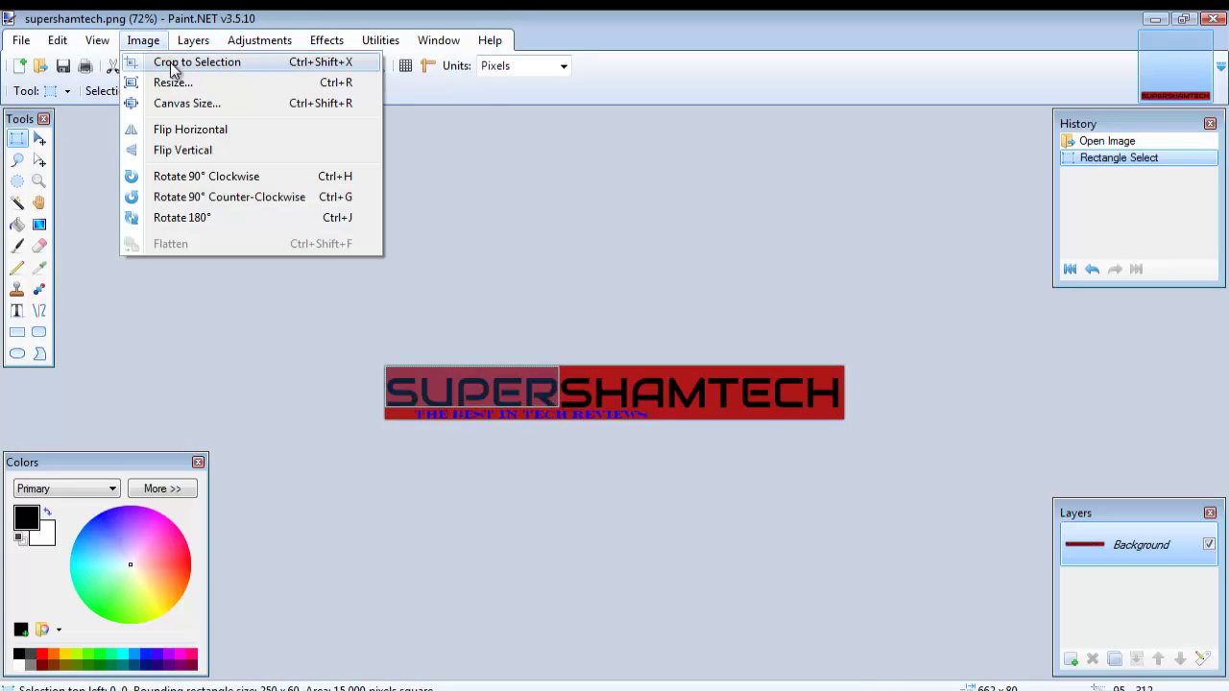
pyautogui.click(174, 64)
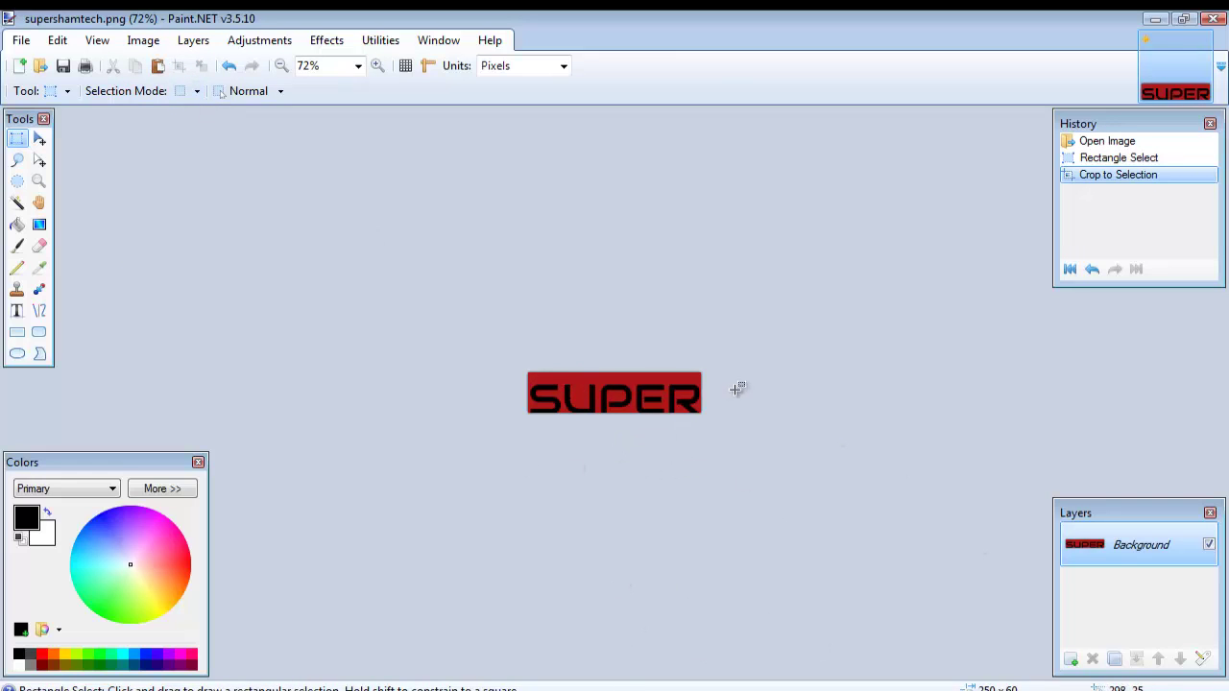
pyautogui.scroll(5, 635, 459)
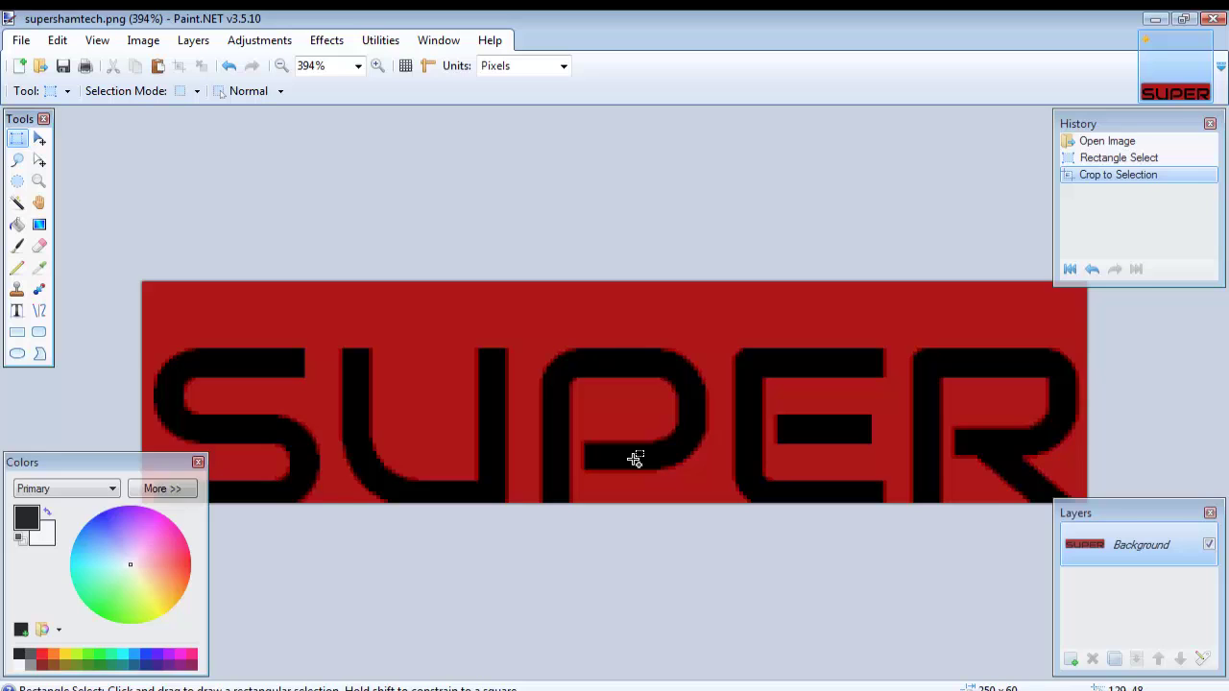
pyautogui.scroll(-1, 635, 459)
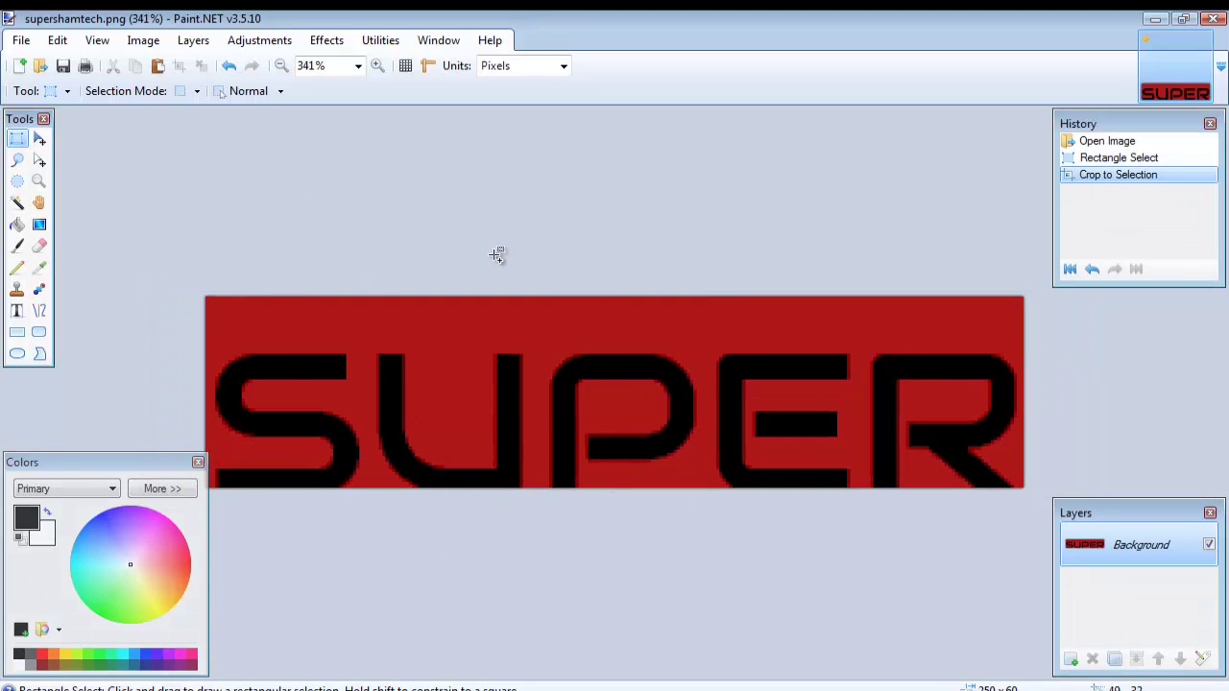
pyautogui.scroll(-4, 678, 393)
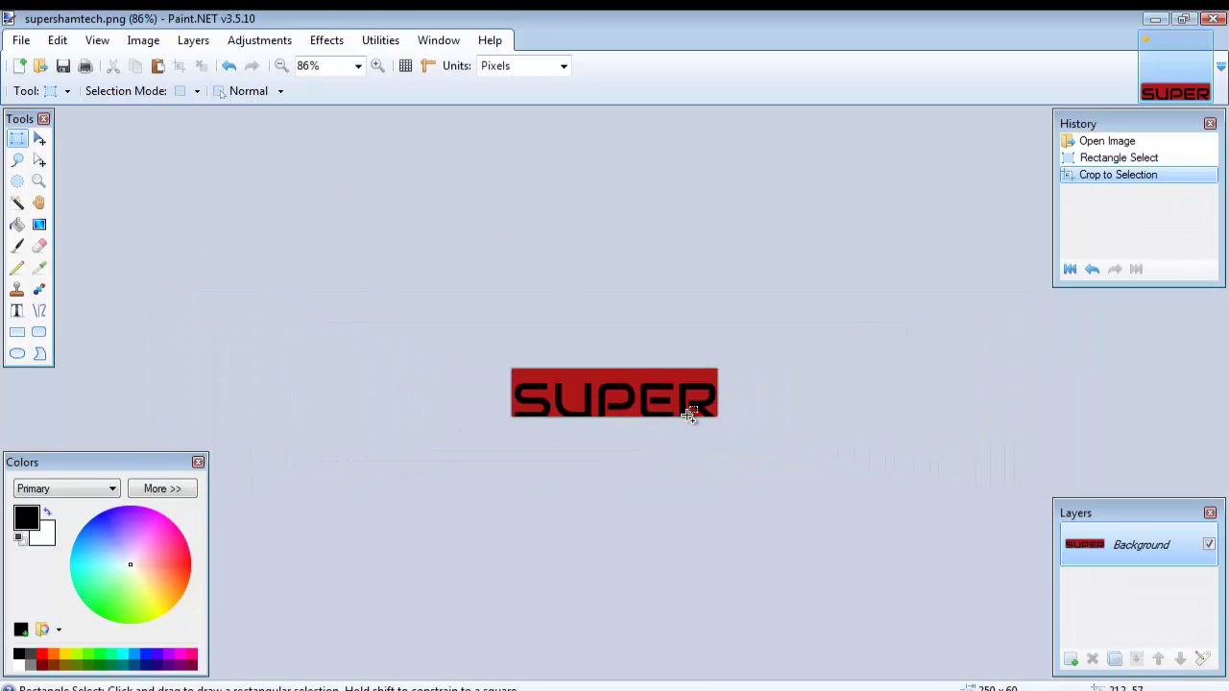
pyautogui.scroll(2, 689, 415)
pyautogui.scroll(-2, 690, 415)
pyautogui.scroll(3, 692, 420)
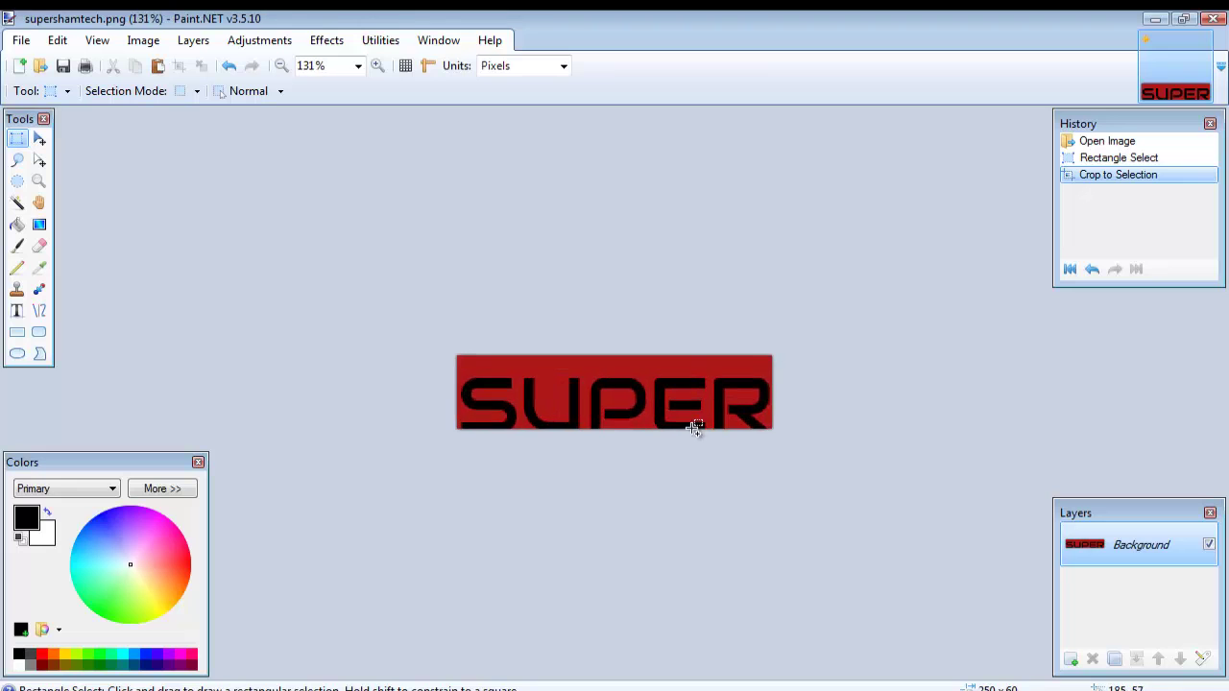
pyautogui.scroll(1, 677, 442)
pyautogui.scroll(-4, 661, 447)
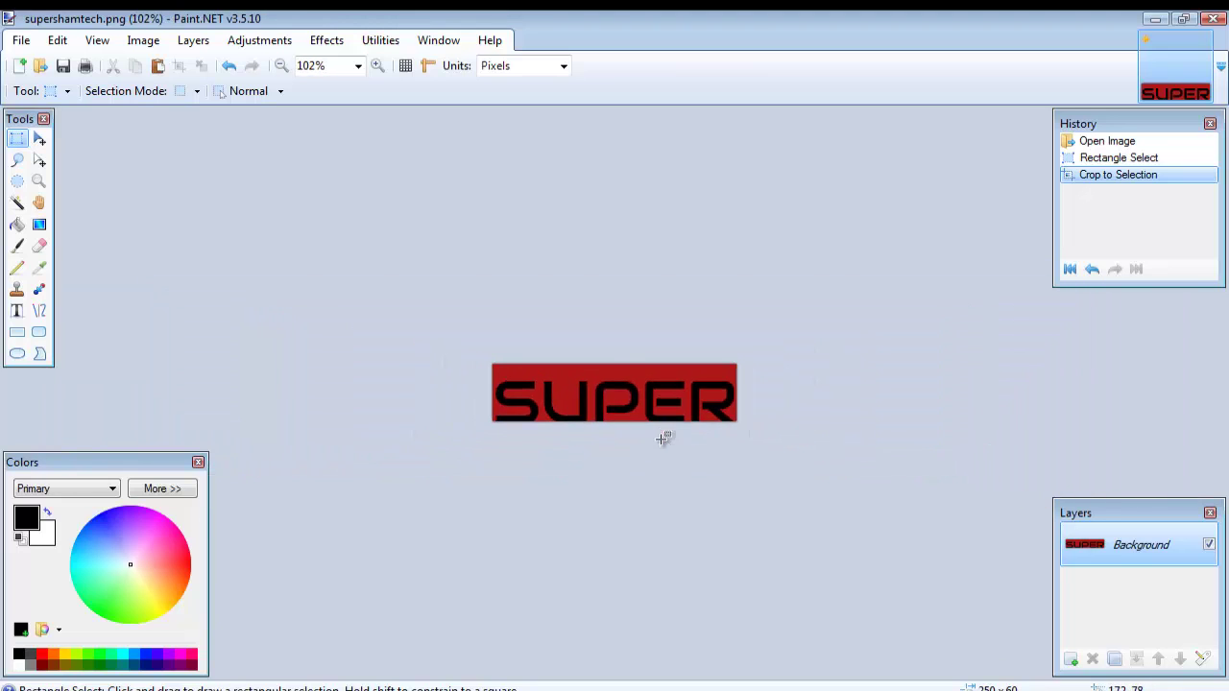
pyautogui.press('super')
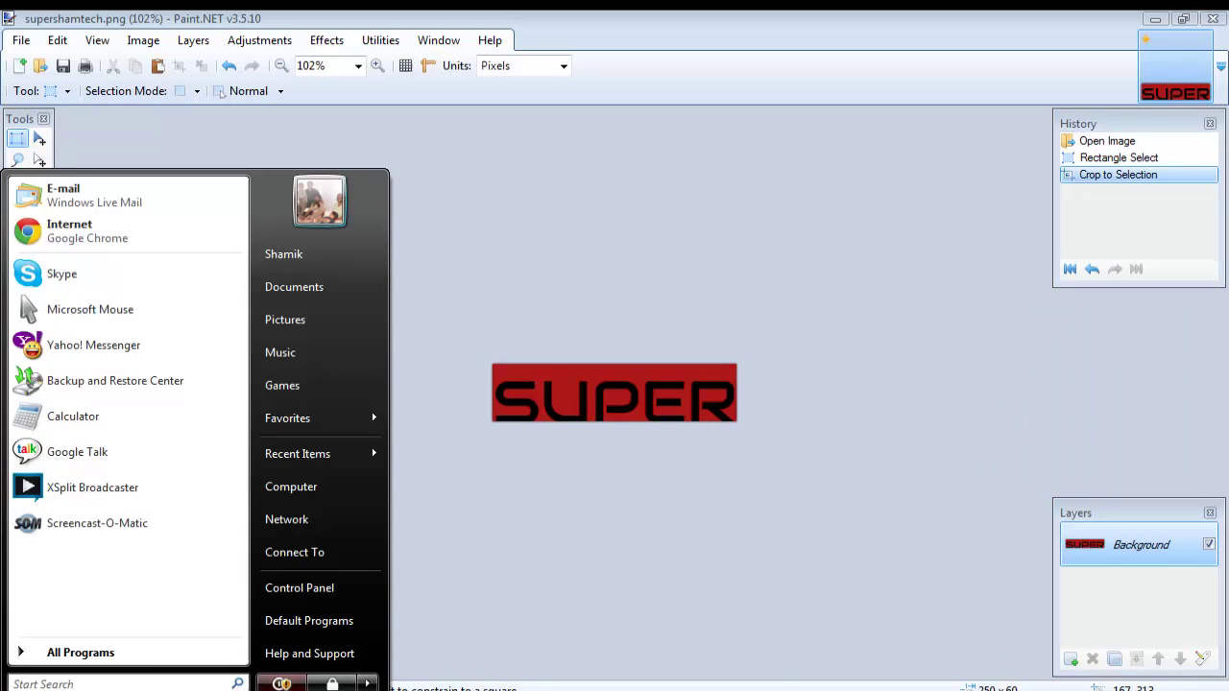
pyautogui.write('Paint')
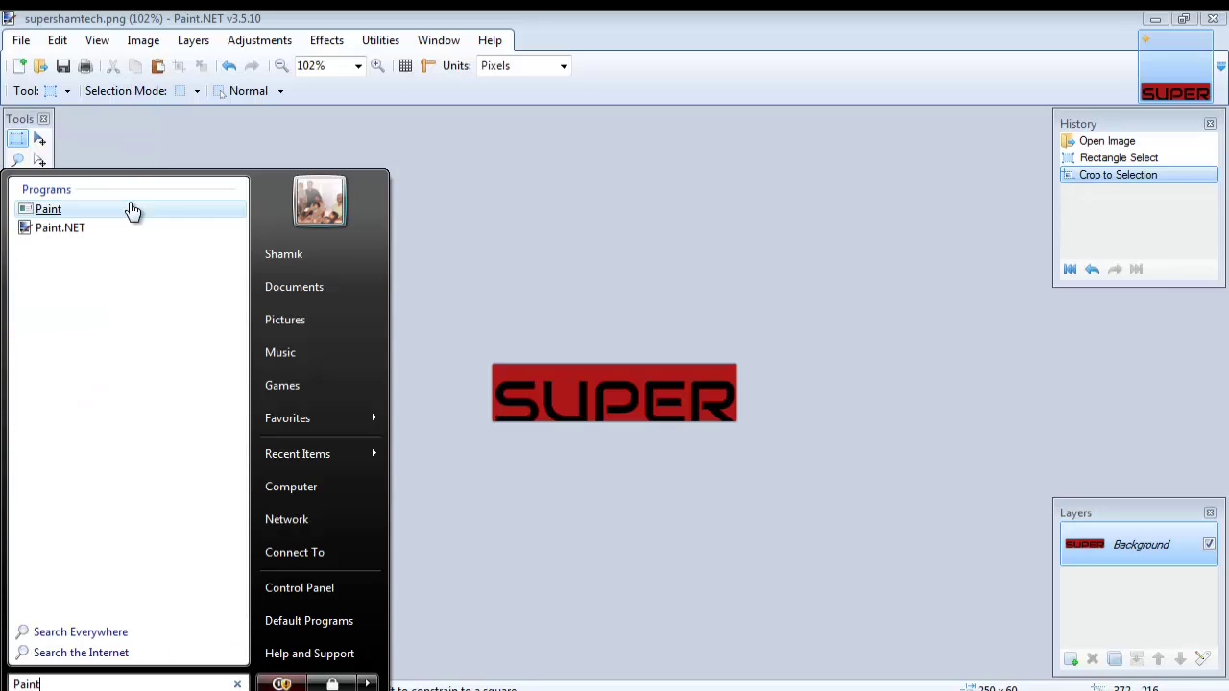
pyautogui.press('Escape')
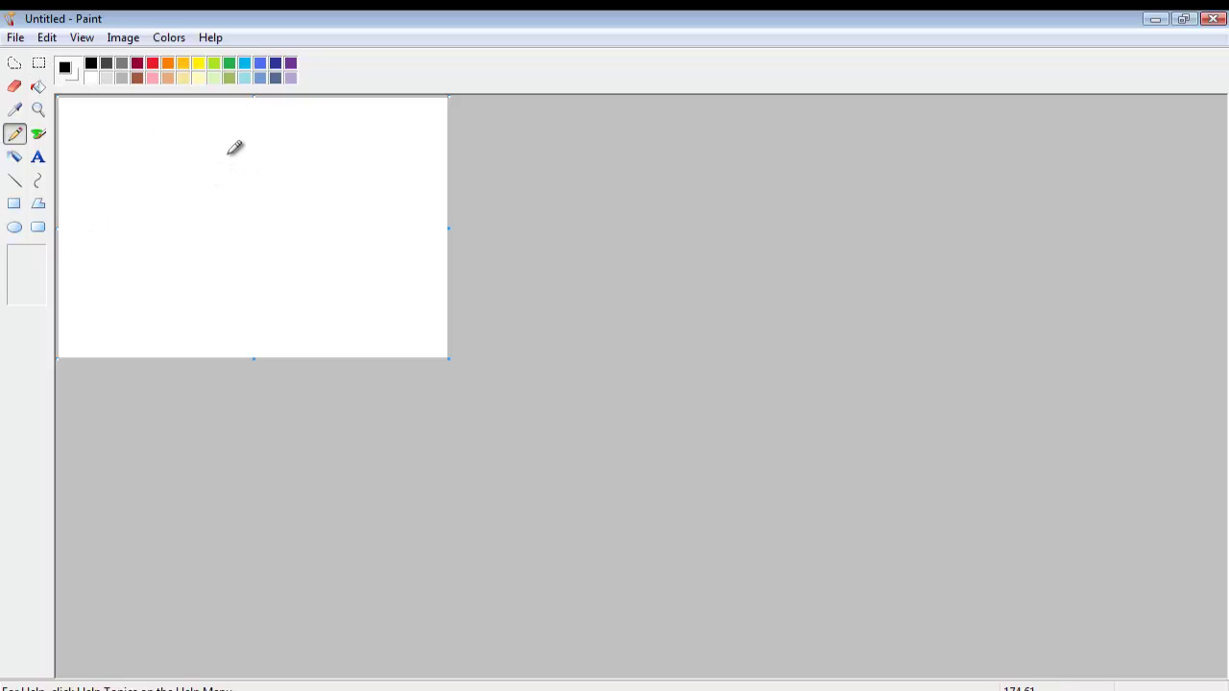
# - Draw a large pencil spiral and a second stroke, then drag out a text box near the top left
pyautogui.click(15, 38)
pyautogui.click(134, 26)
pyautogui.moveTo(149, 136); pyautogui.dragTo(293, 300)
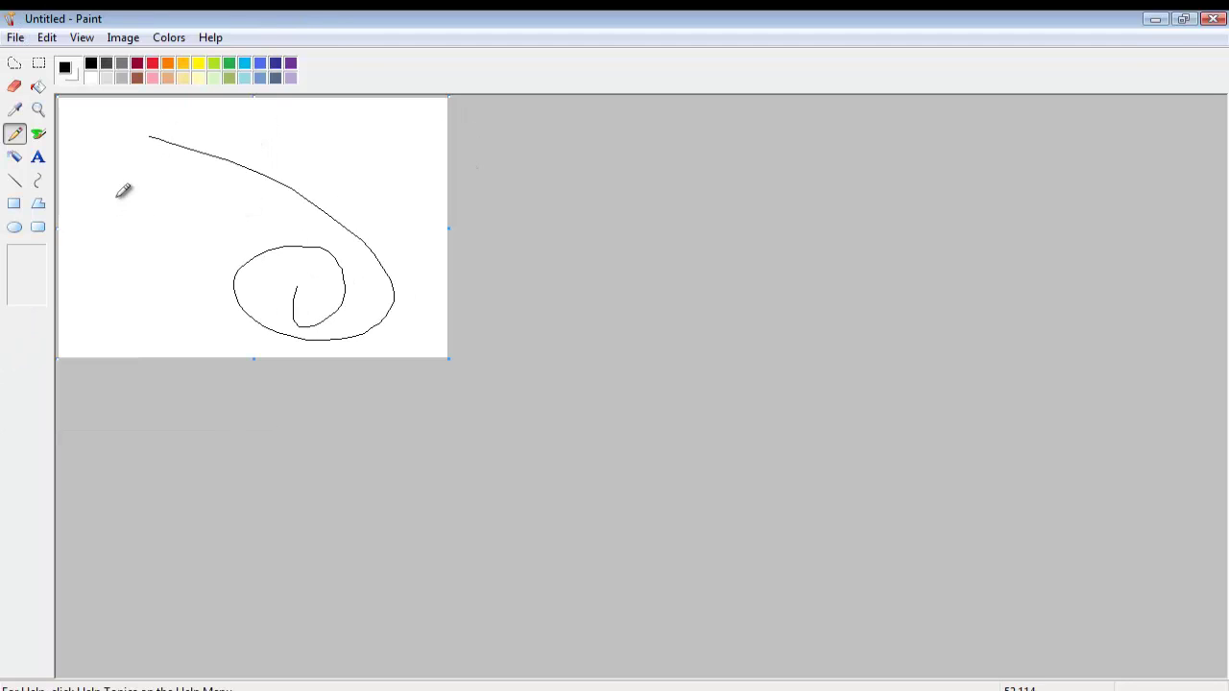
pyautogui.moveTo(67, 179); pyautogui.dragTo(271, 227)
pyautogui.click(38, 156)
pyautogui.moveTo(96, 114); pyautogui.dragTo(240, 284)
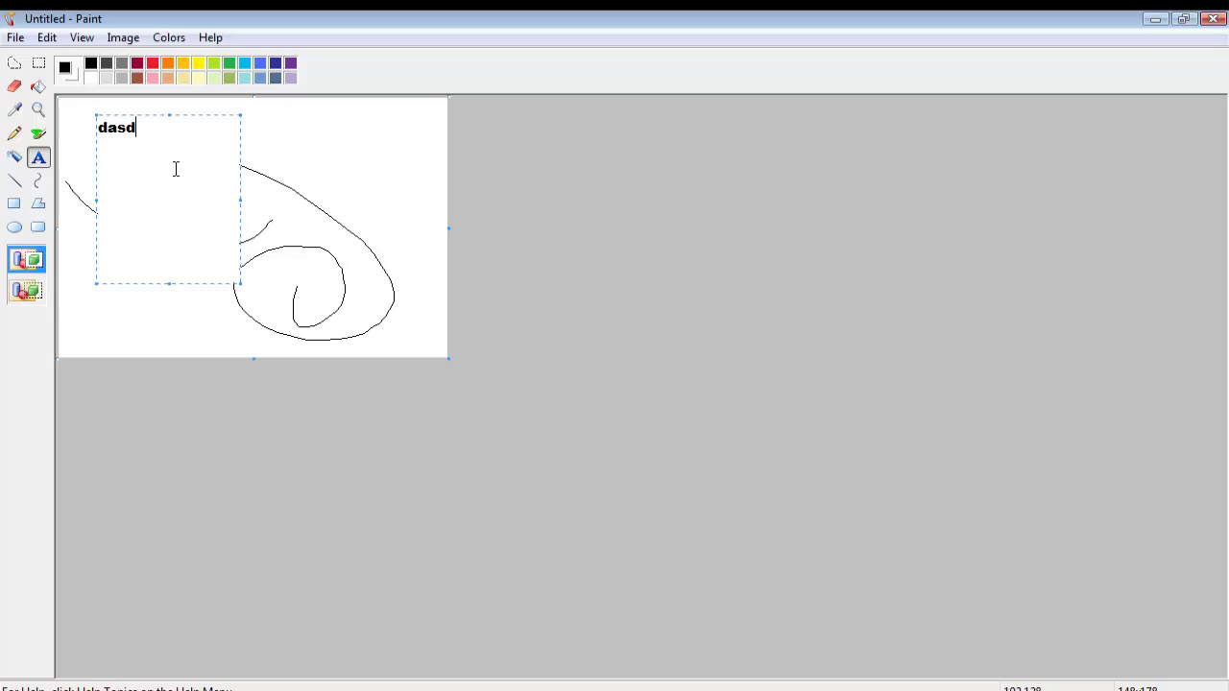
# - Start a new picture in Paint, discarding the scribble without saving
pyautogui.click(16, 37)
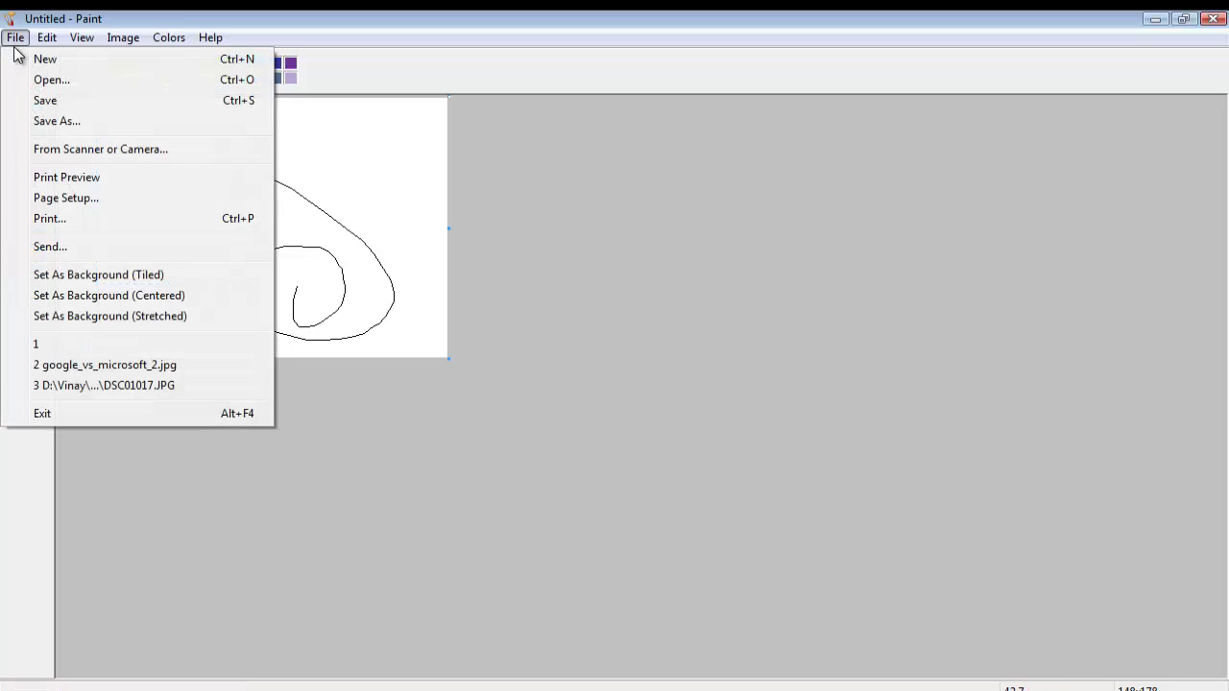
pyautogui.click(40, 59)
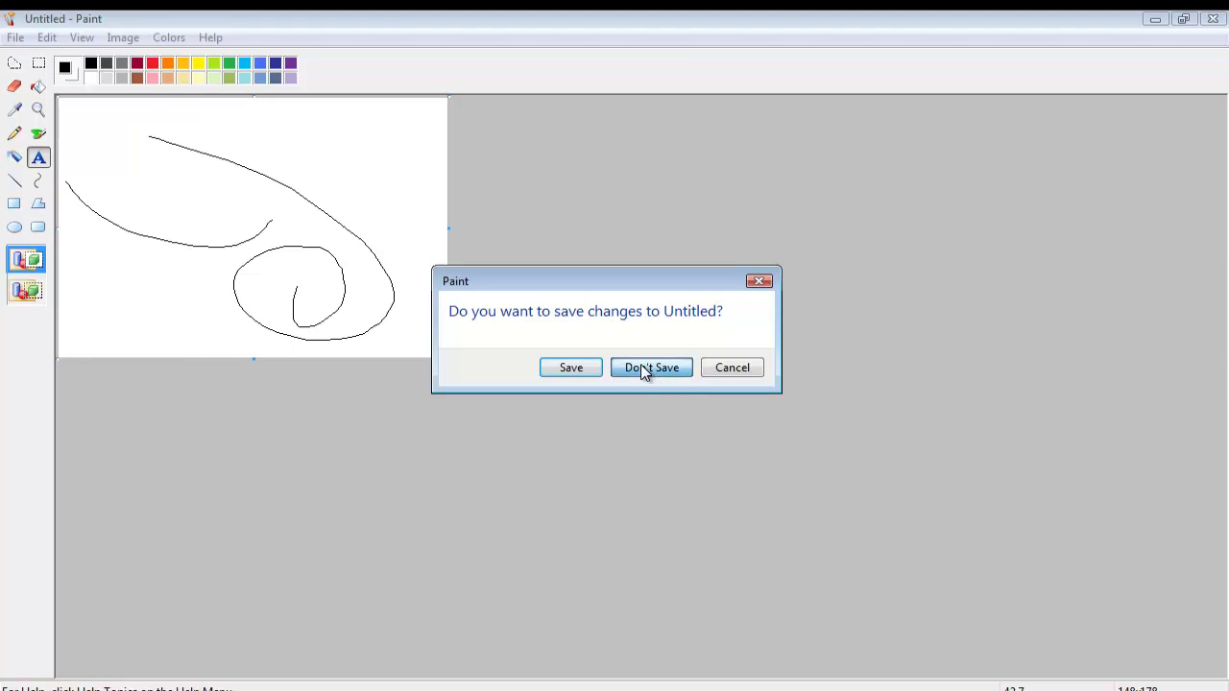
pyautogui.click(645, 370)
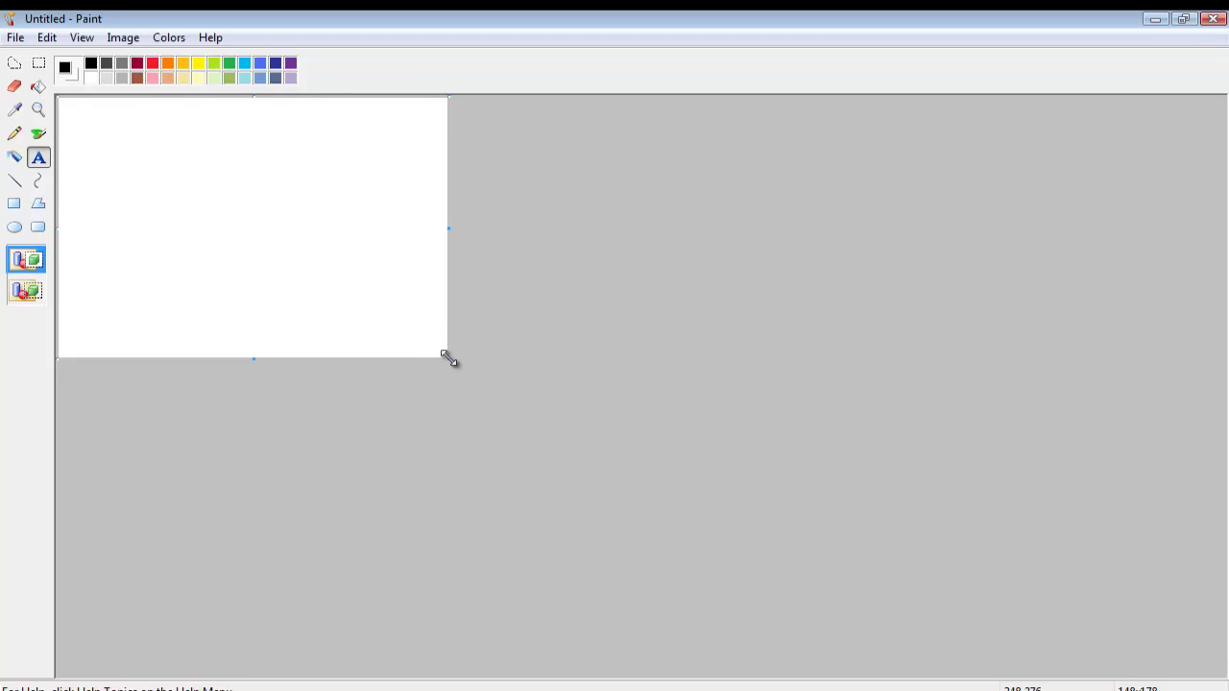
# - Shrink the blank canvas via its corner handle, then close Paint without saving
pyautogui.moveTo(451, 359); pyautogui.dragTo(136, 169)
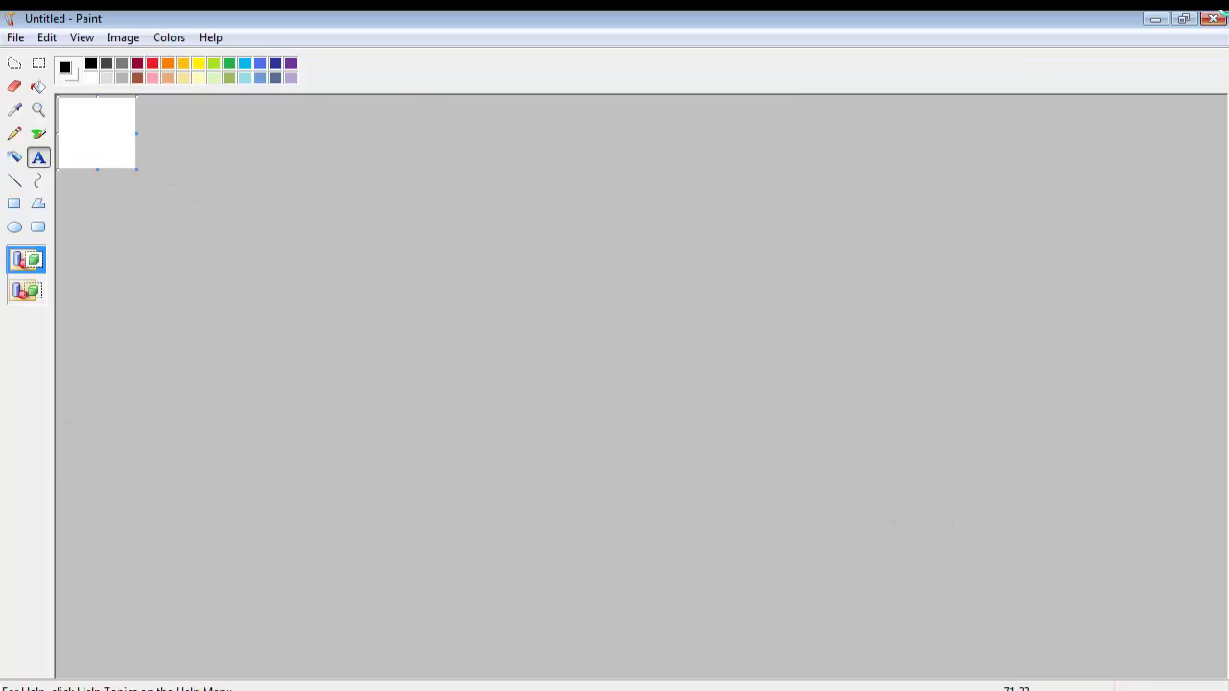
pyautogui.click(1217, 16)
pyautogui.click(644, 375)
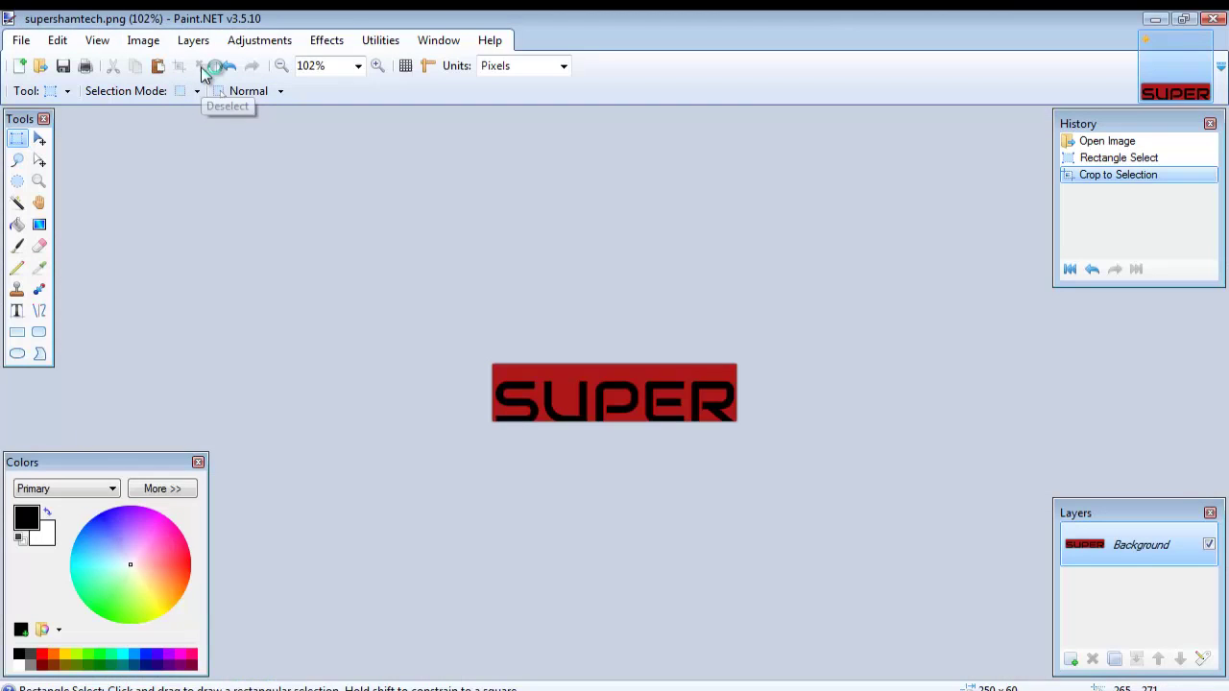
# - Keep the primary colour, add a new empty Layer 2, and hide the Background layer
pyautogui.click(77, 490)
pyautogui.click(80, 490)
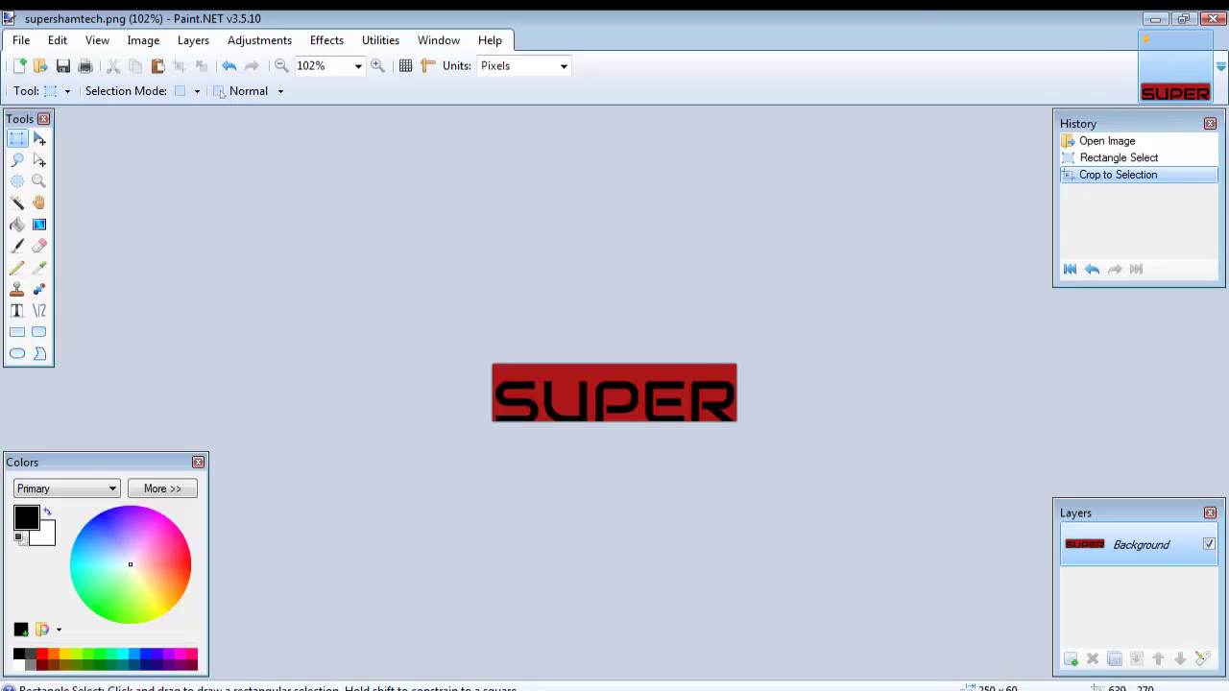
pyautogui.click(195, 43)
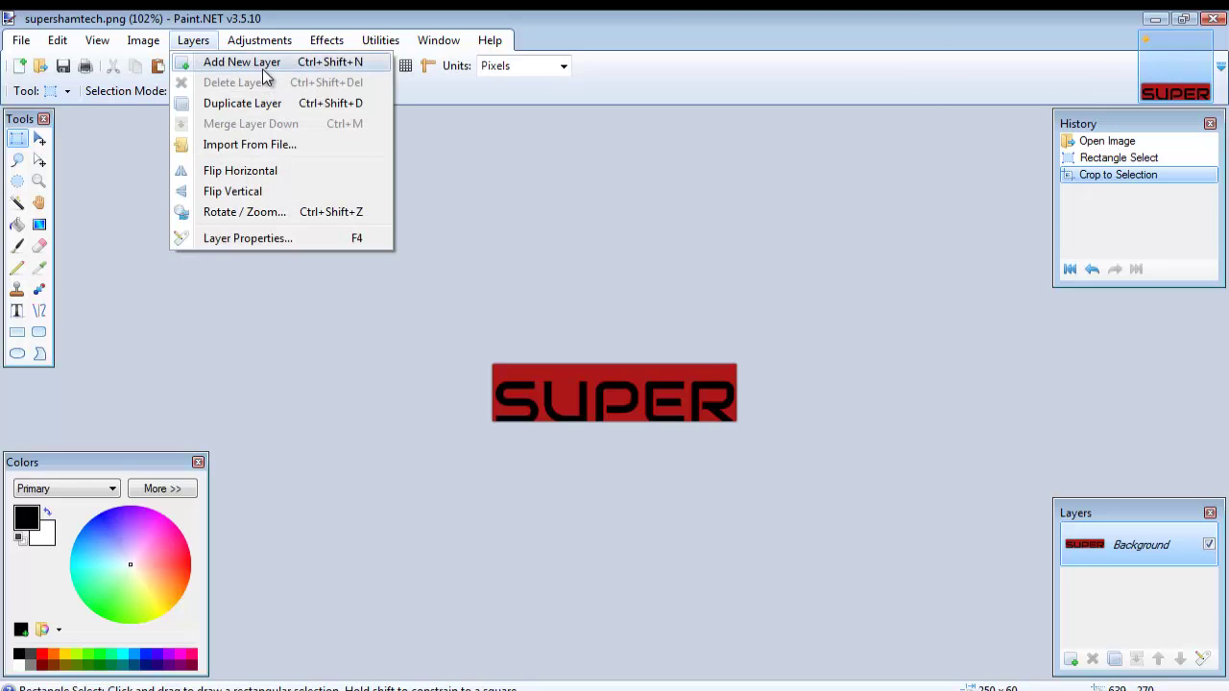
pyautogui.click(242, 61)
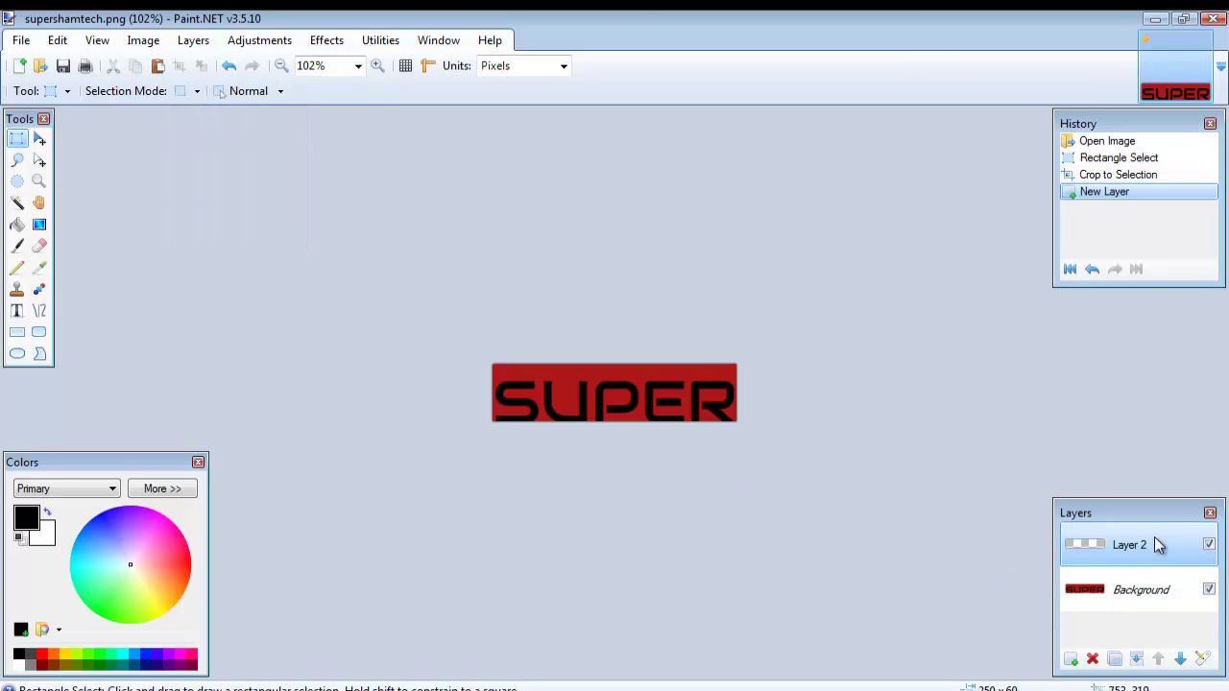
pyautogui.click(1209, 590)
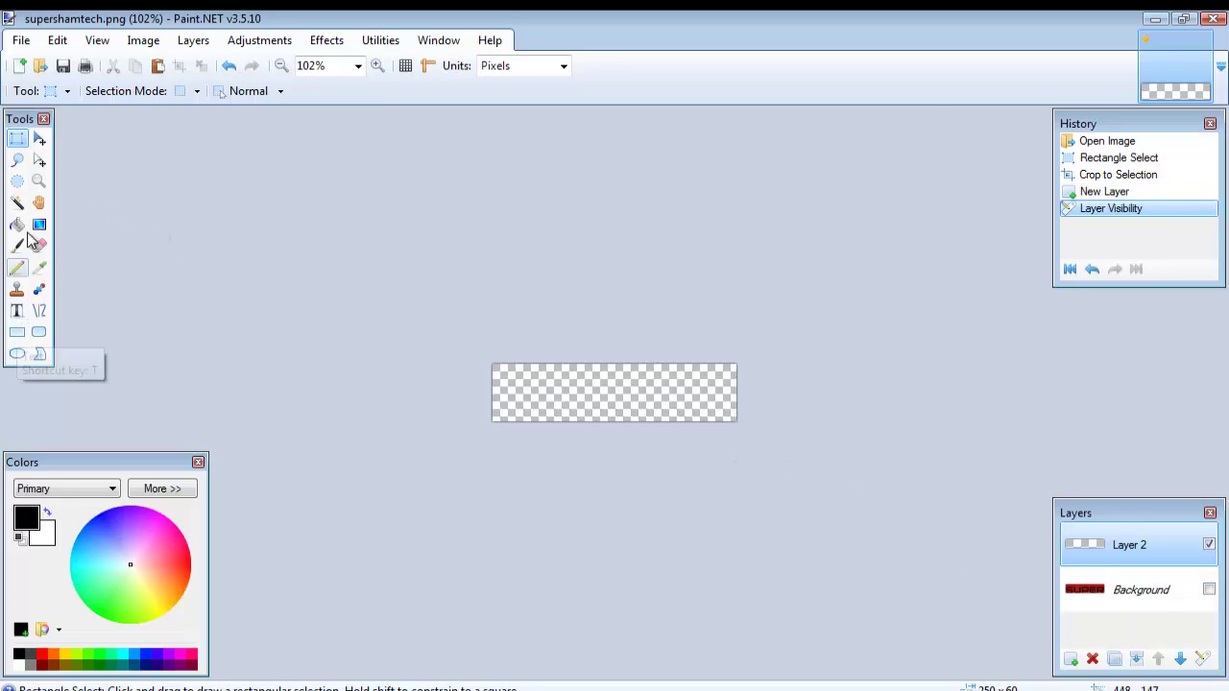
# - Type the placeholder text 'fsdfsdfsdfsdfsdf' near the top of the banner on Layer 2
pyautogui.click(17, 310)
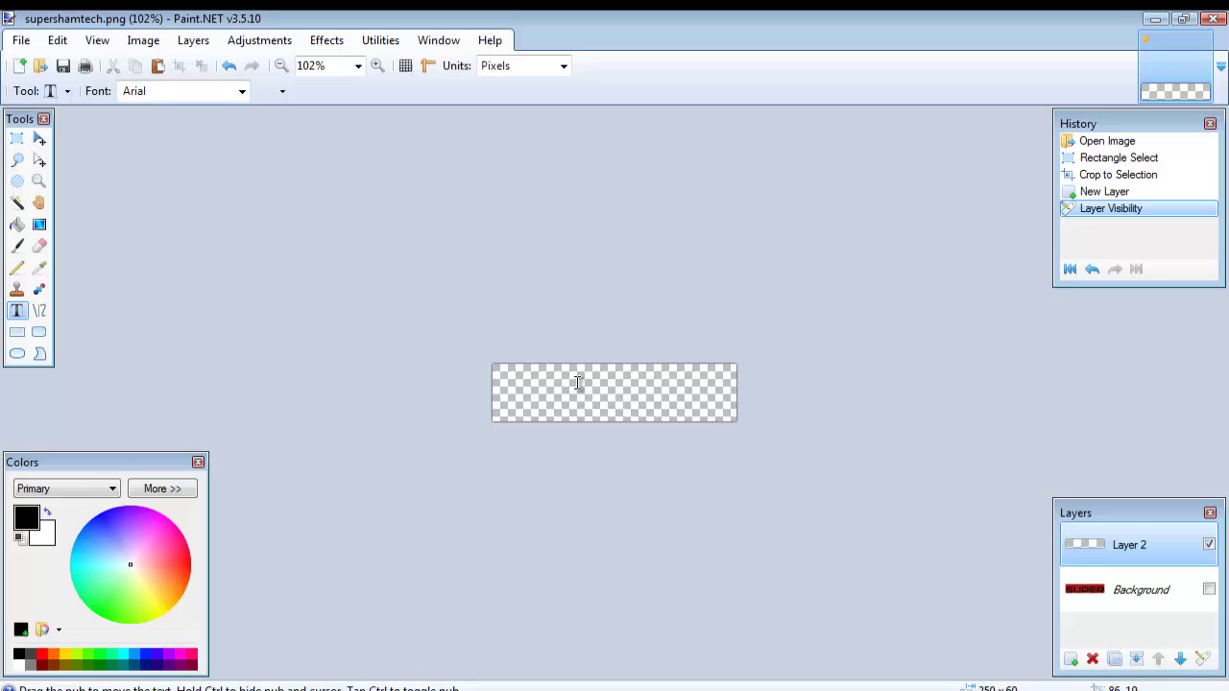
pyautogui.click(580, 398)
pyautogui.write('fsdfsdfsdf')
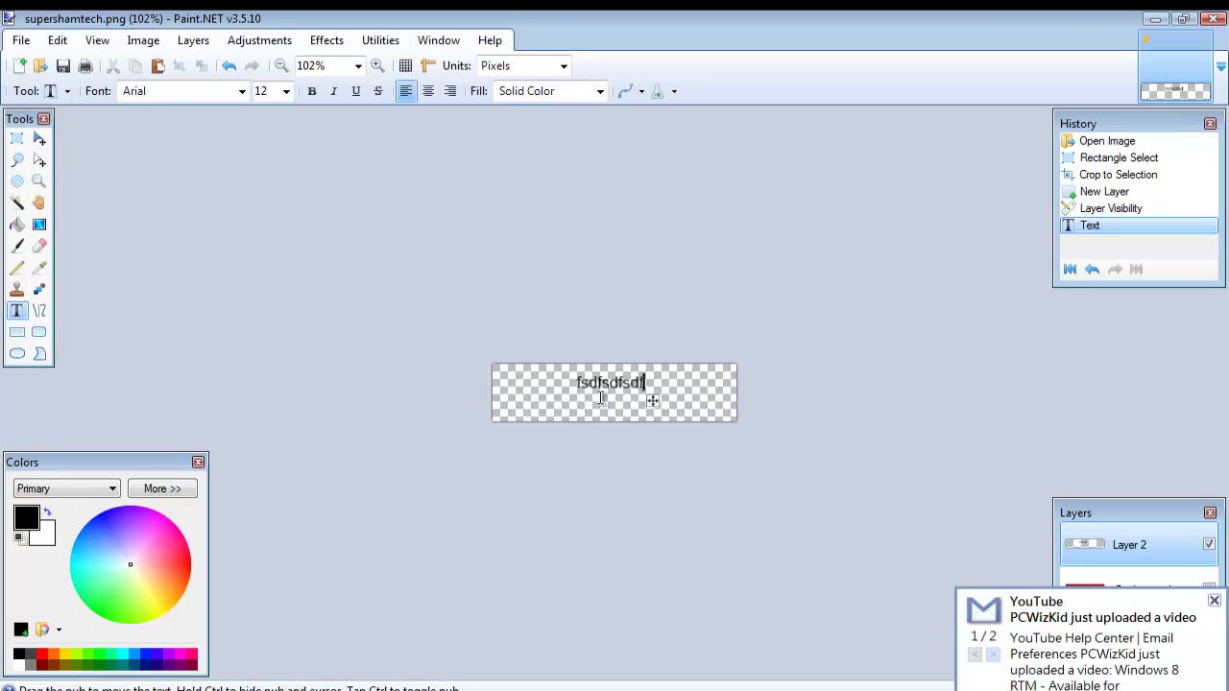
pyautogui.write('sdfsdf')
pyautogui.click(1214, 602)
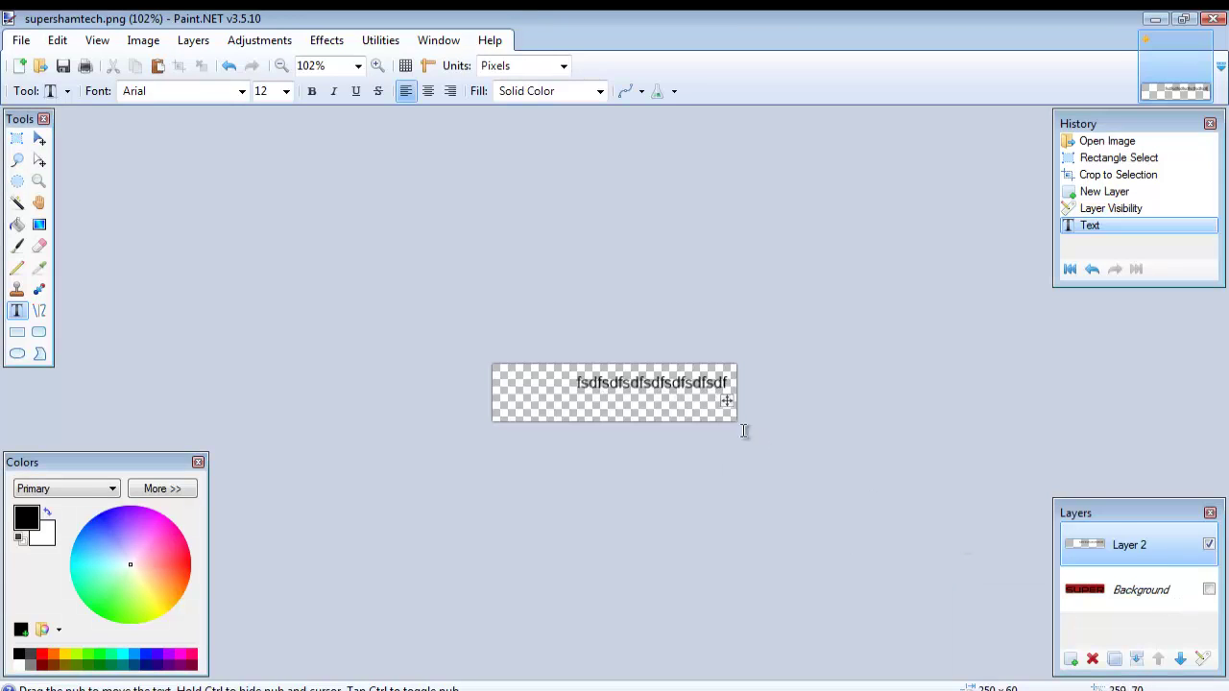
# - Toggle layer visibility to compare, ending with both Layer 2 and Background visible
pyautogui.click(1209, 591)
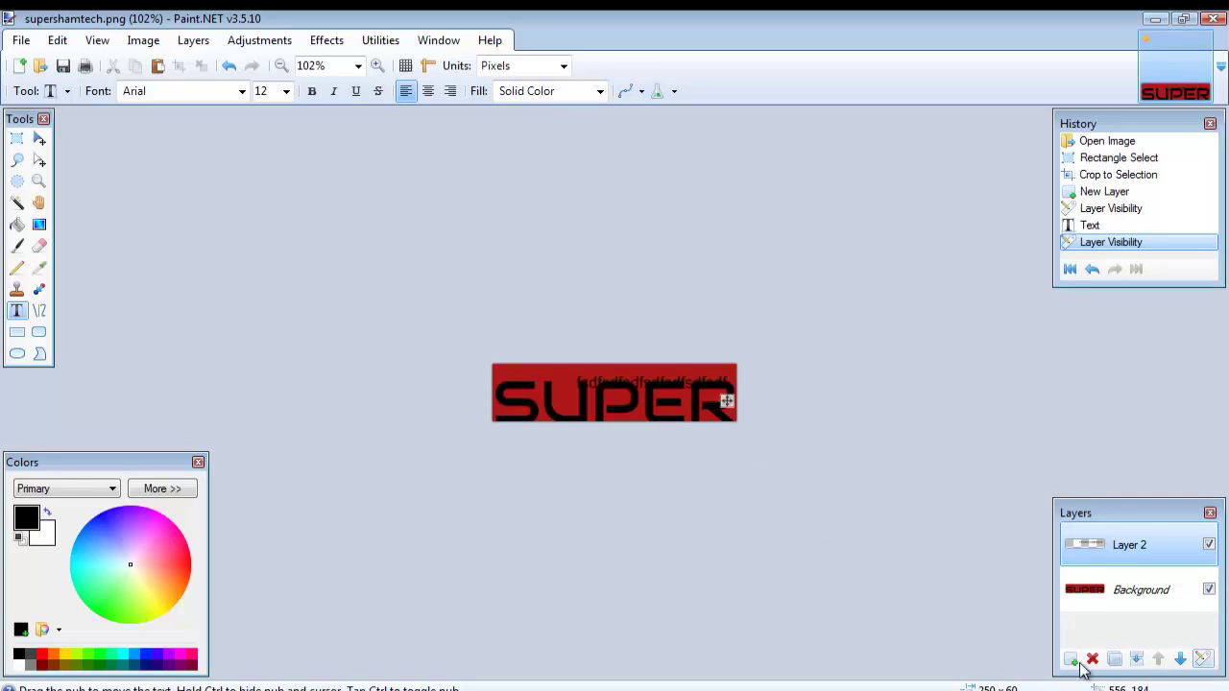
pyautogui.click(1209, 546)
pyautogui.click(1210, 589)
pyautogui.click(1210, 590)
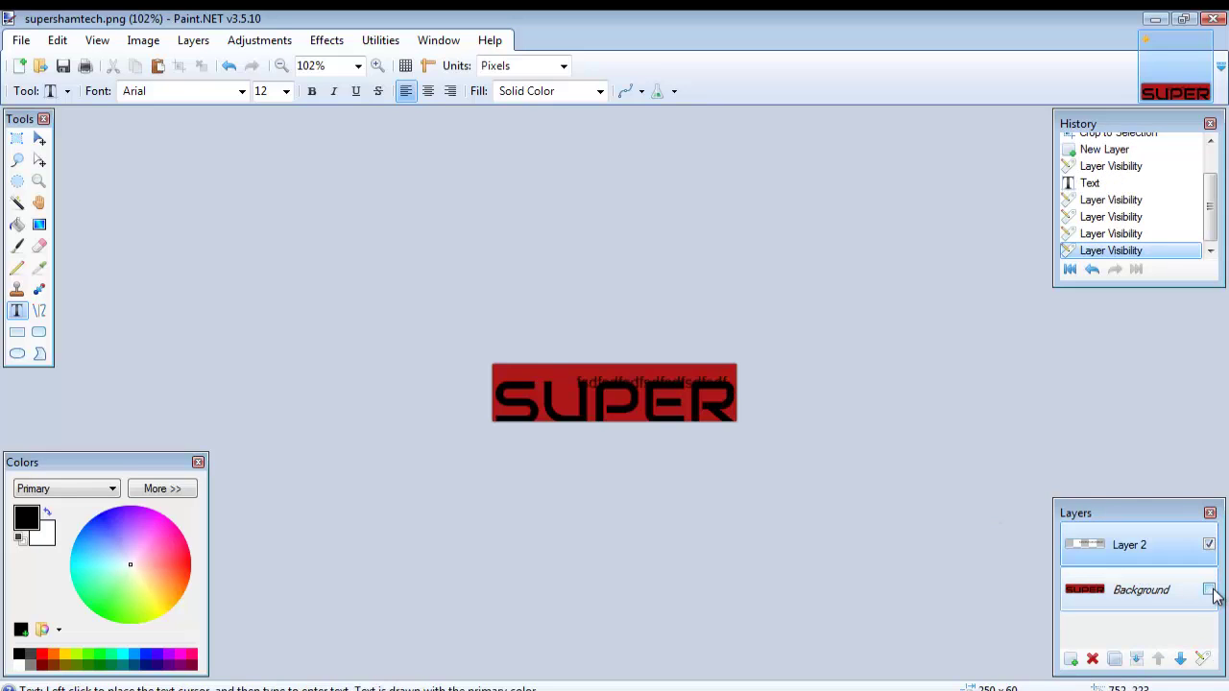
pyautogui.click(1210, 590)
# - Add a new empty Layer 3 from the Layers menu
pyautogui.click(193, 40)
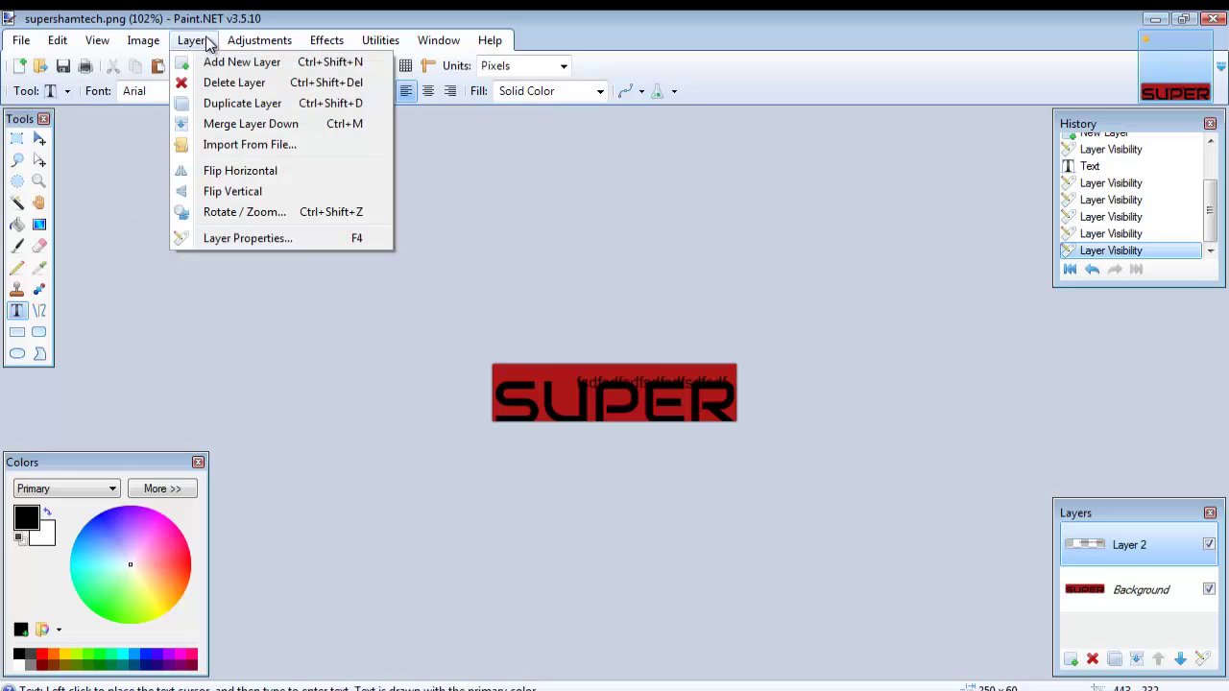
pyautogui.click(193, 43)
pyautogui.click(197, 46)
pyautogui.click(201, 50)
pyautogui.click(201, 53)
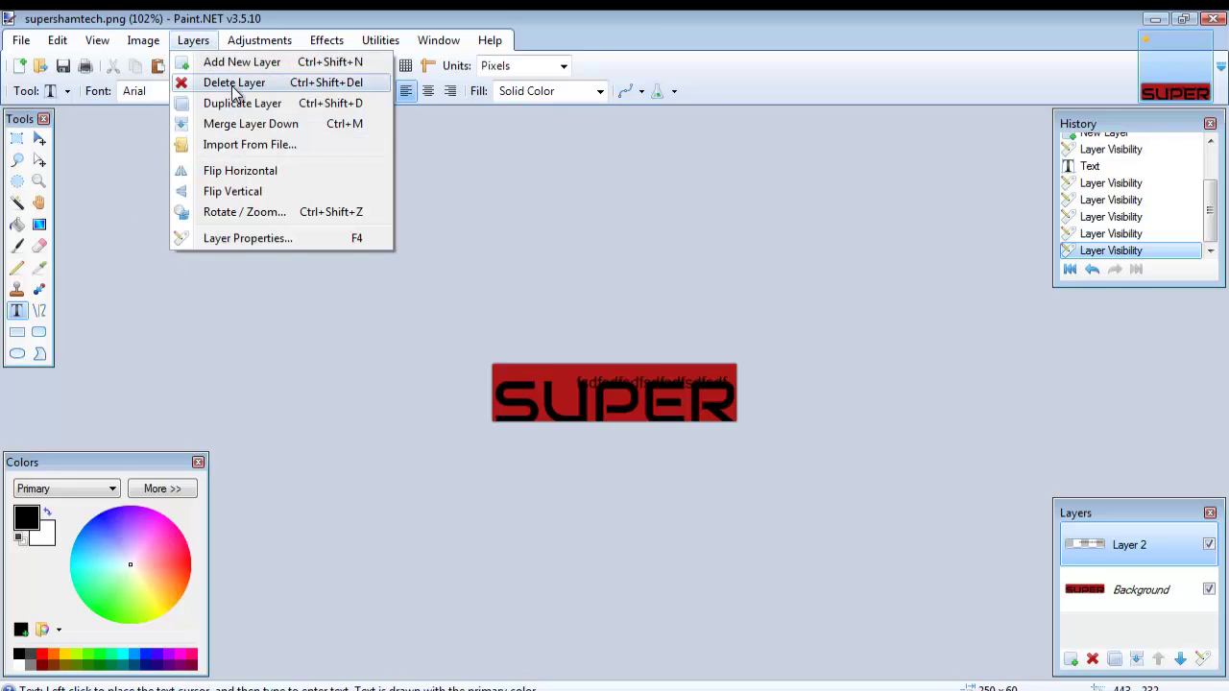
pyautogui.click(234, 62)
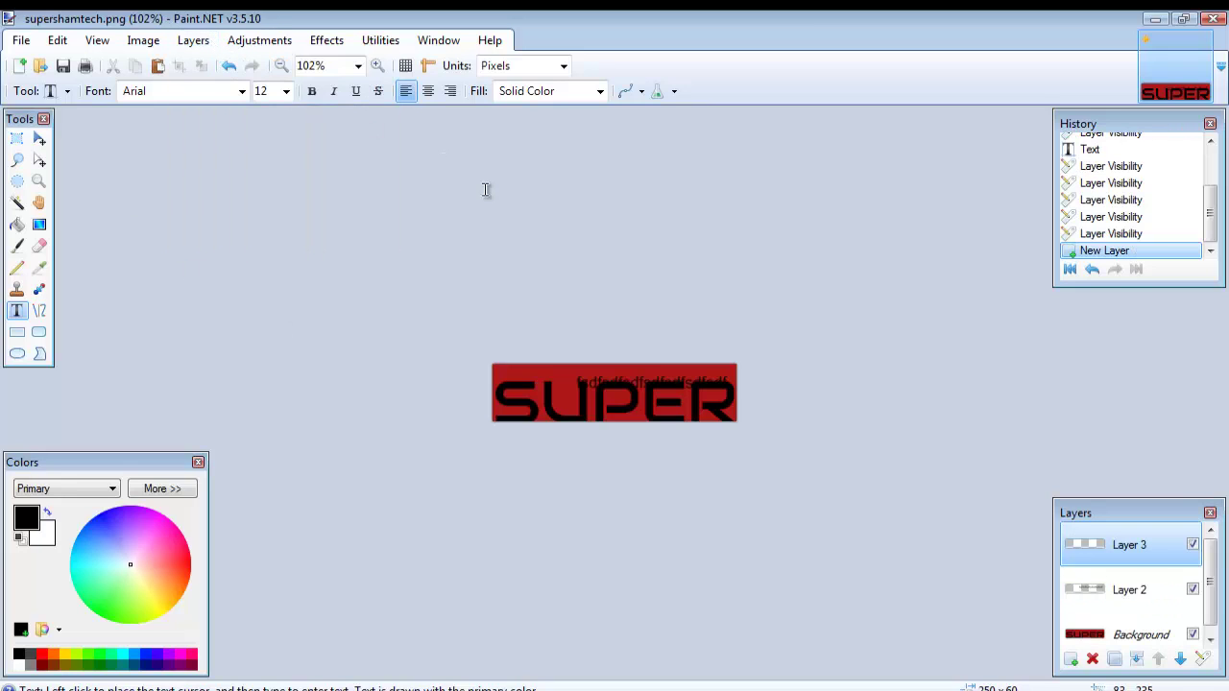
# - With the other layers hidden, type 'HI EVERYONE' near the canvas bottom, then show all layers
pyautogui.click(1193, 589)
pyautogui.click(1192, 634)
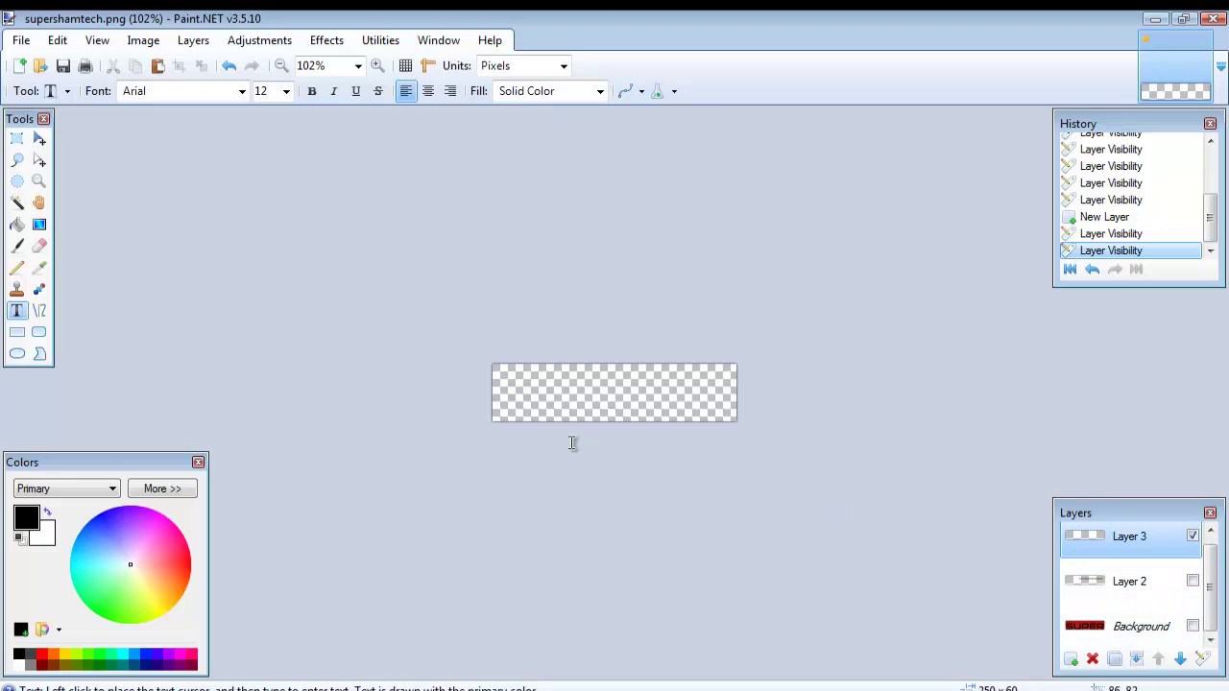
pyautogui.click(555, 411)
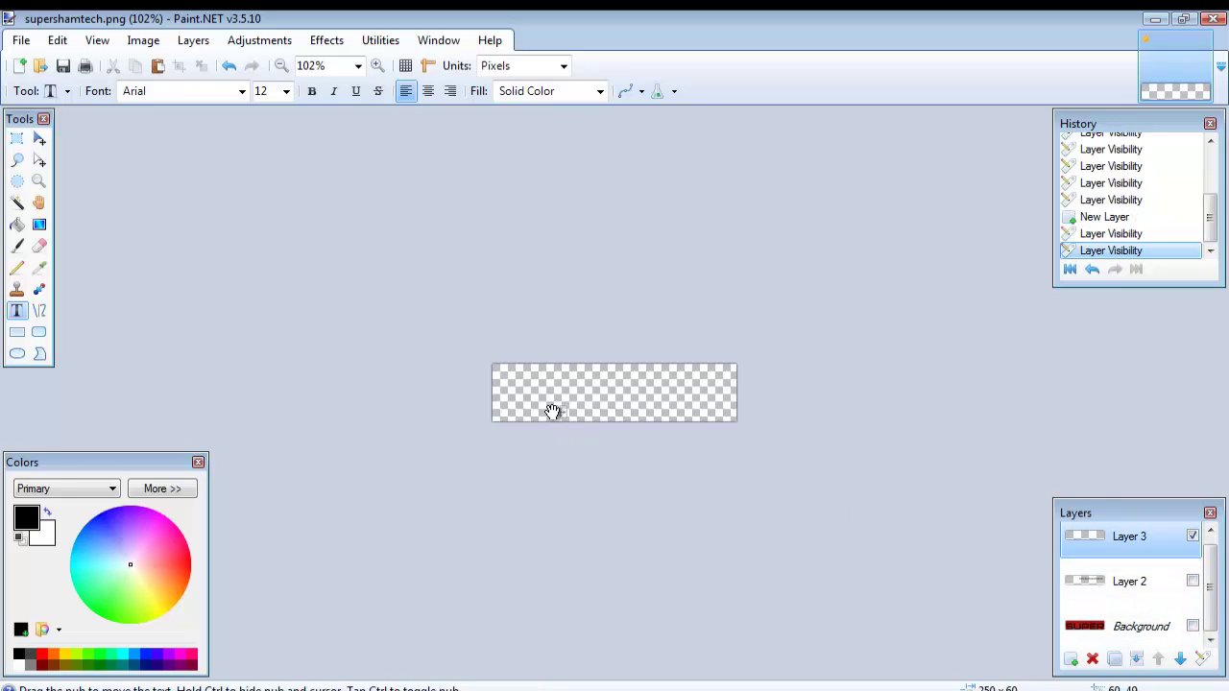
pyautogui.write('EV')
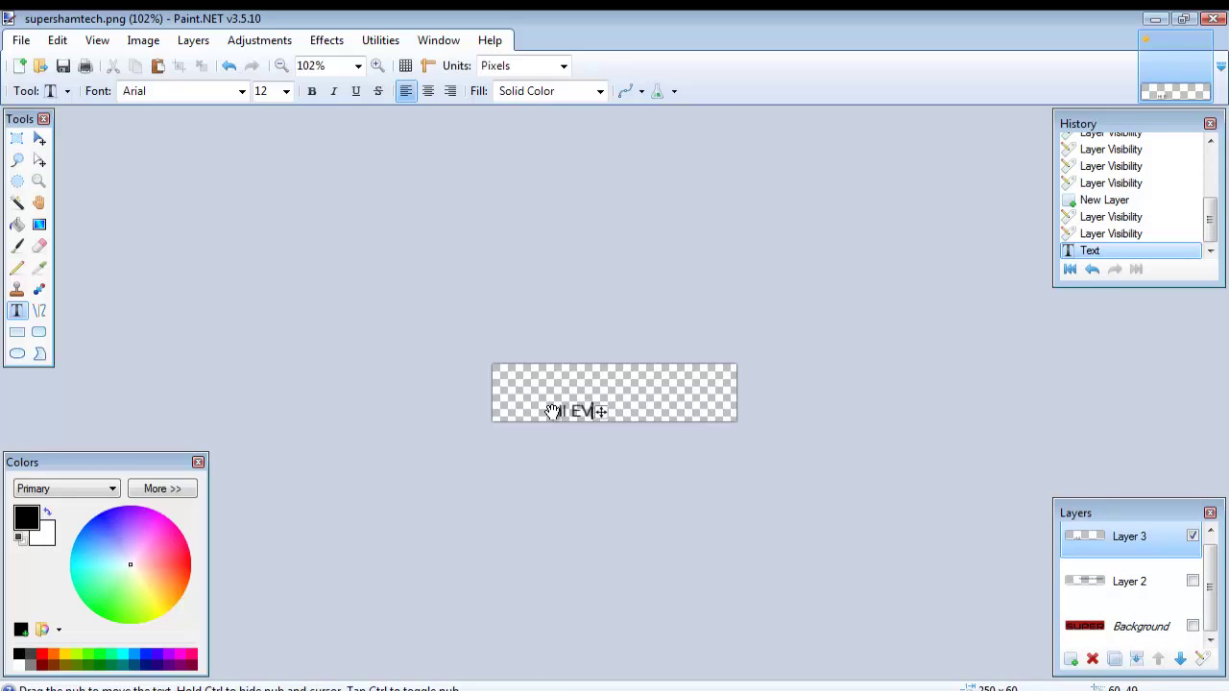
pyautogui.write('ERYONE')
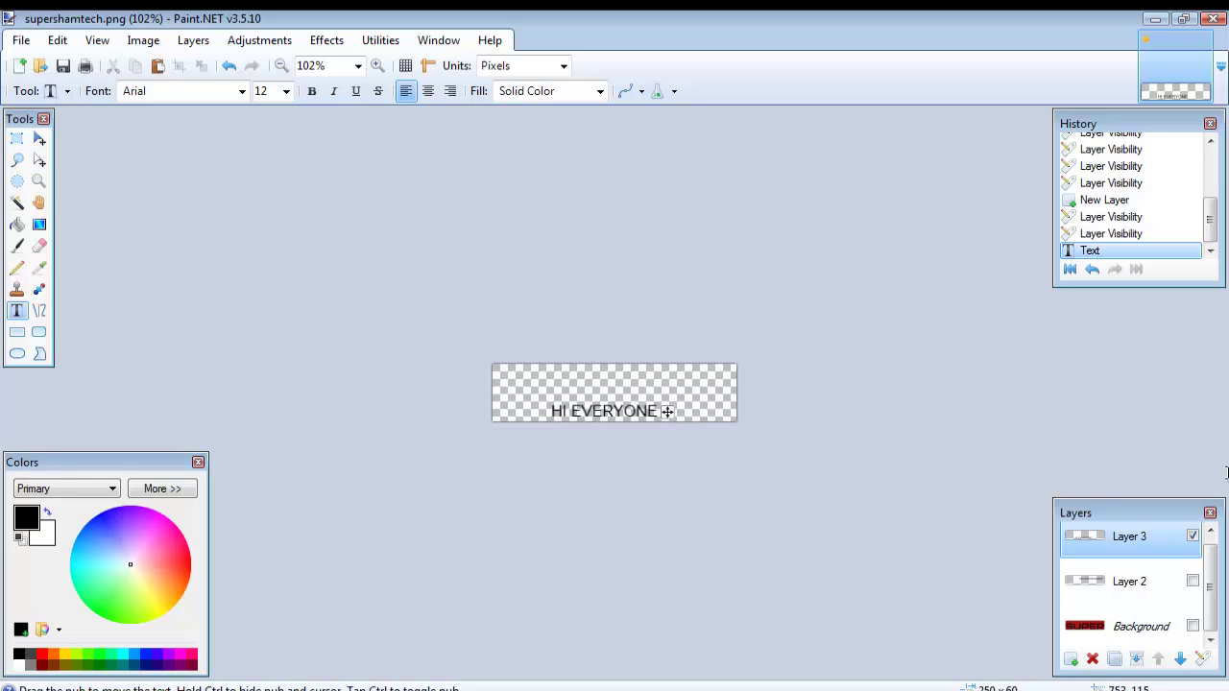
pyautogui.click(1194, 626)
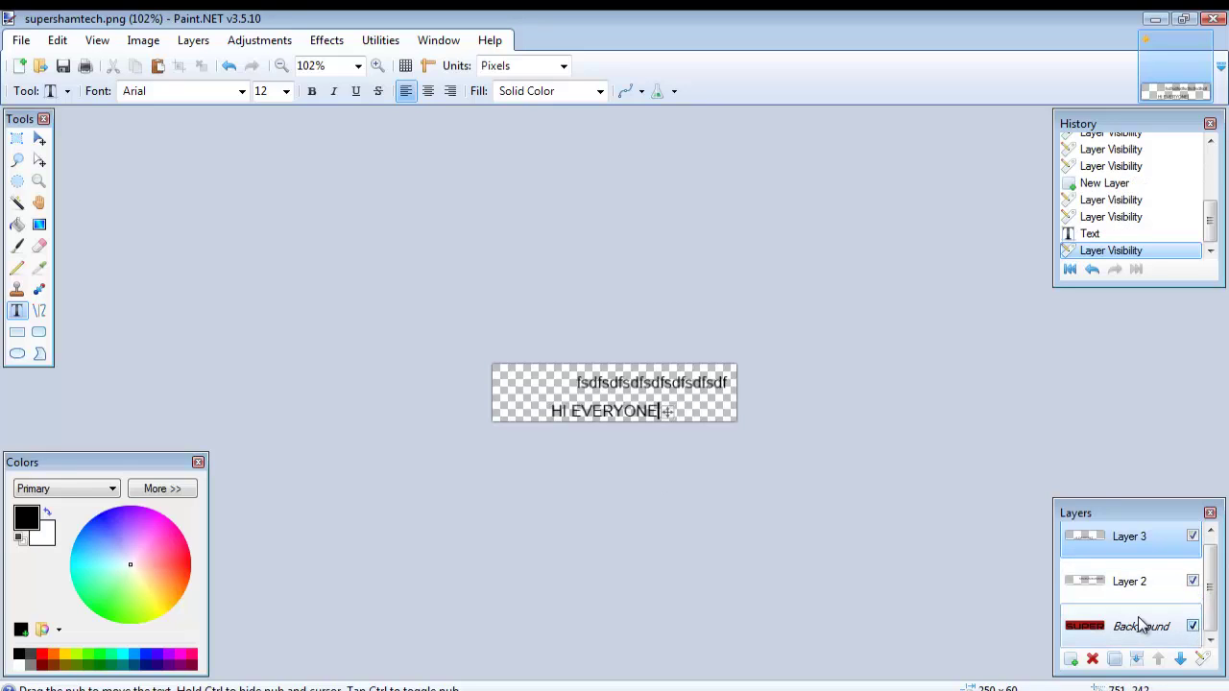
pyautogui.click(66, 90)
pyautogui.click(68, 91)
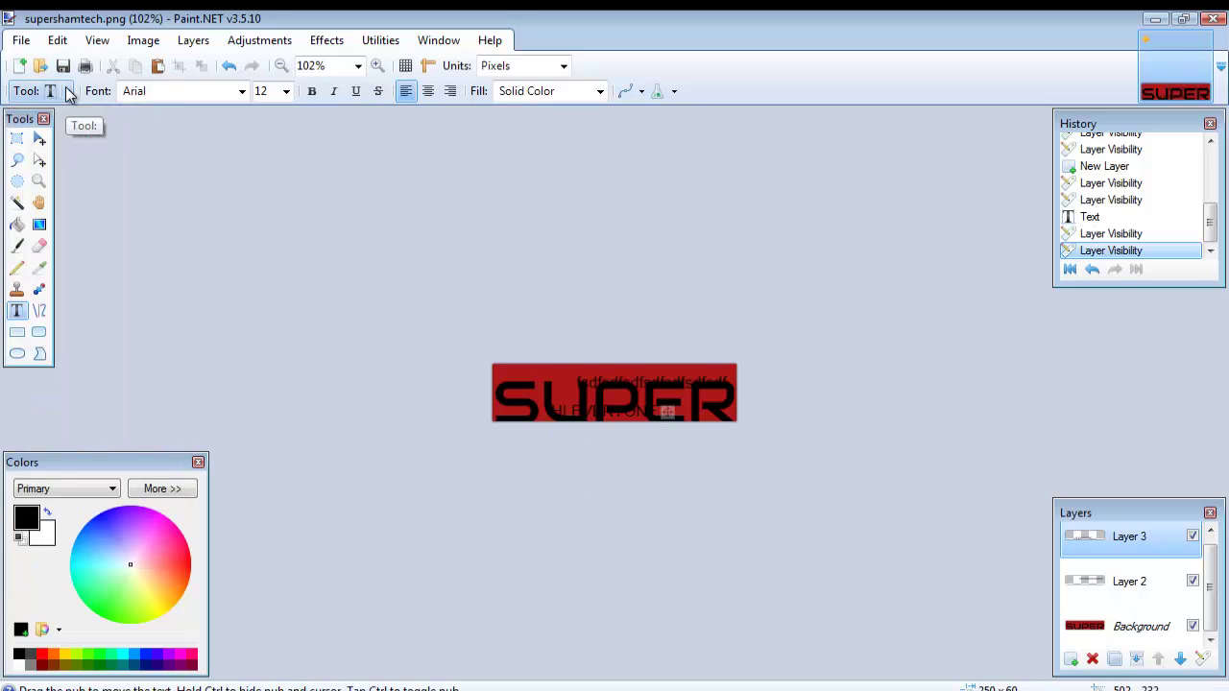
pyautogui.click(242, 90)
pyautogui.moveTo(392, 150); pyautogui.dragTo(373, 123)
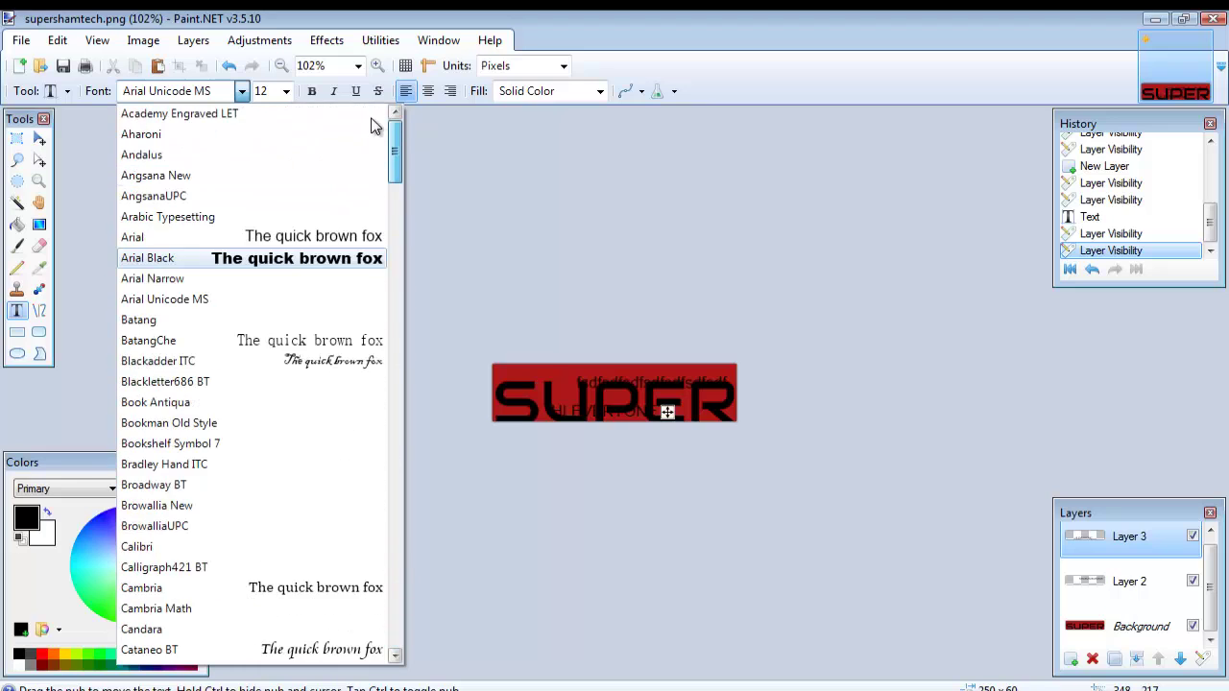
pyautogui.click(242, 91)
pyautogui.click(286, 90)
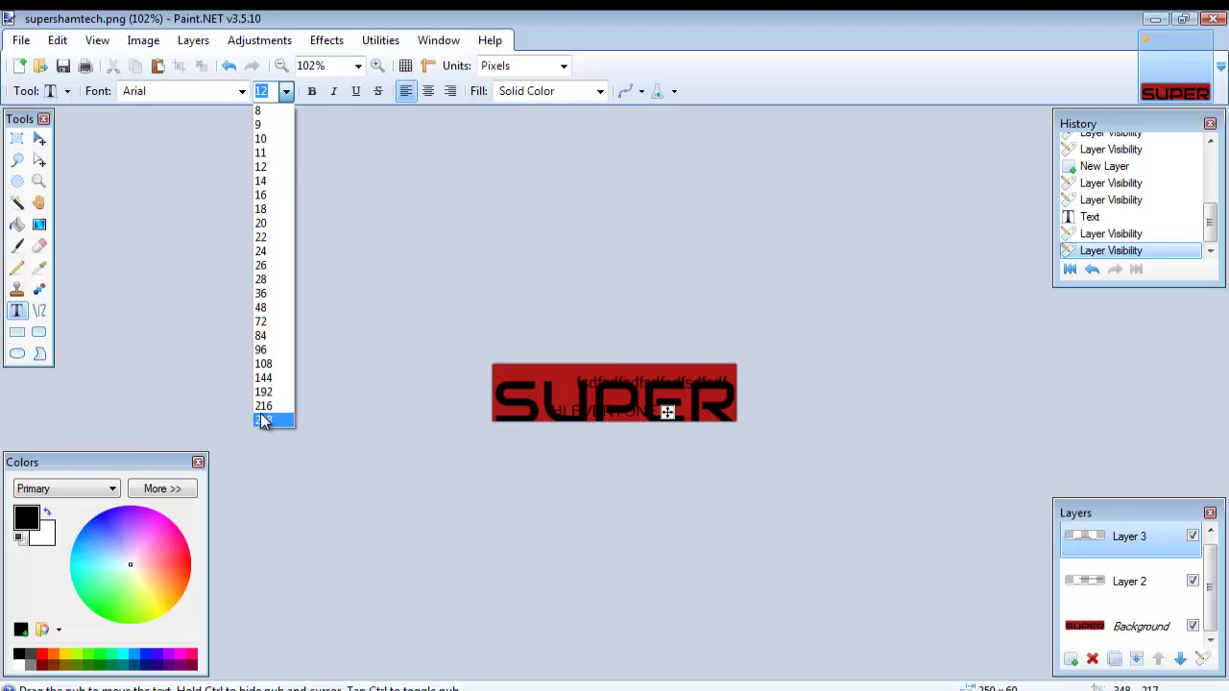
pyautogui.click(287, 98)
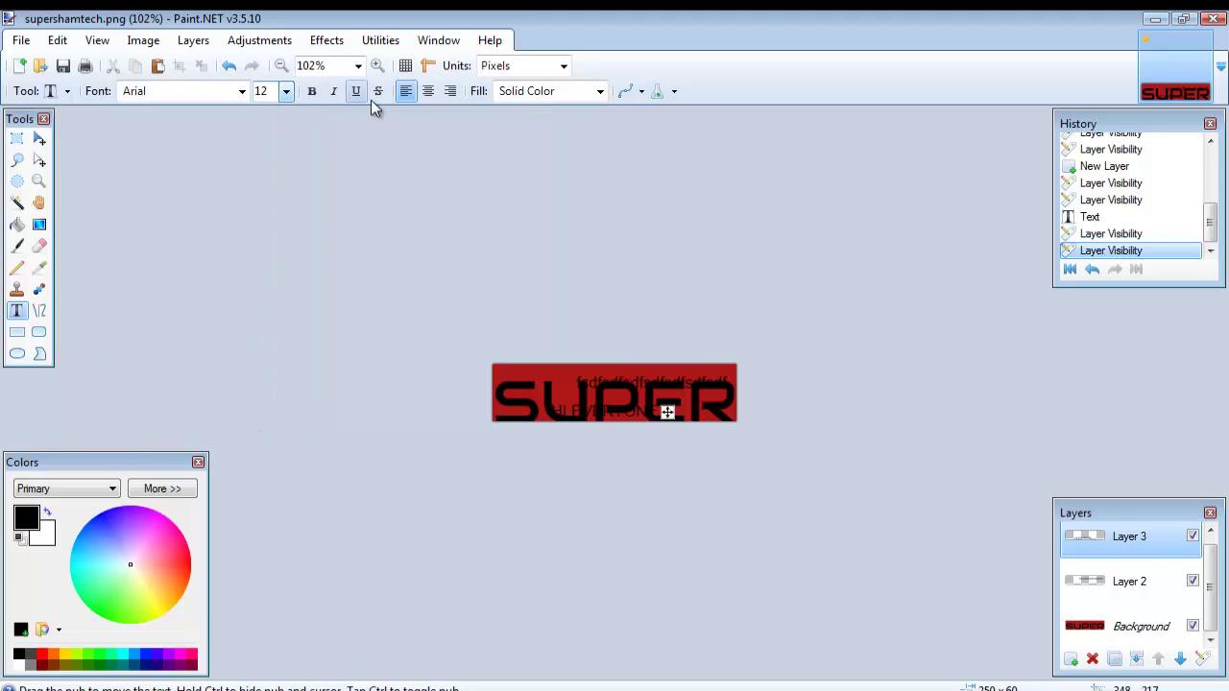
pyautogui.click(675, 93)
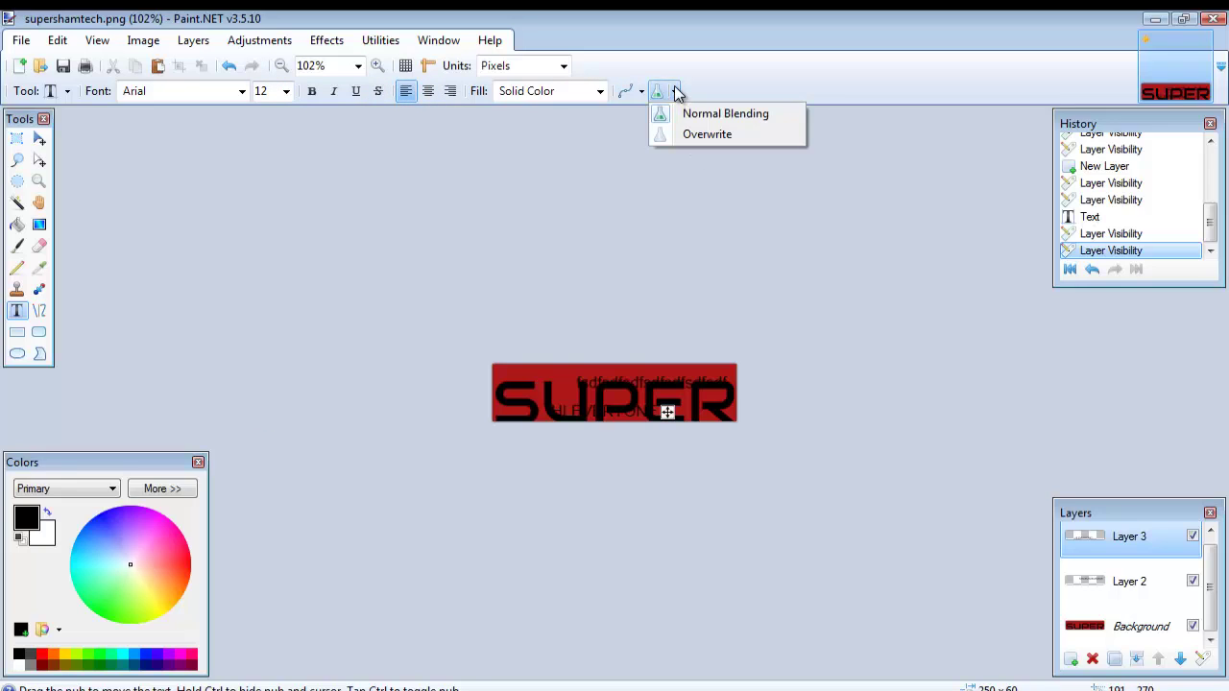
pyautogui.click(494, 43)
pyautogui.click(495, 43)
pyautogui.click(500, 44)
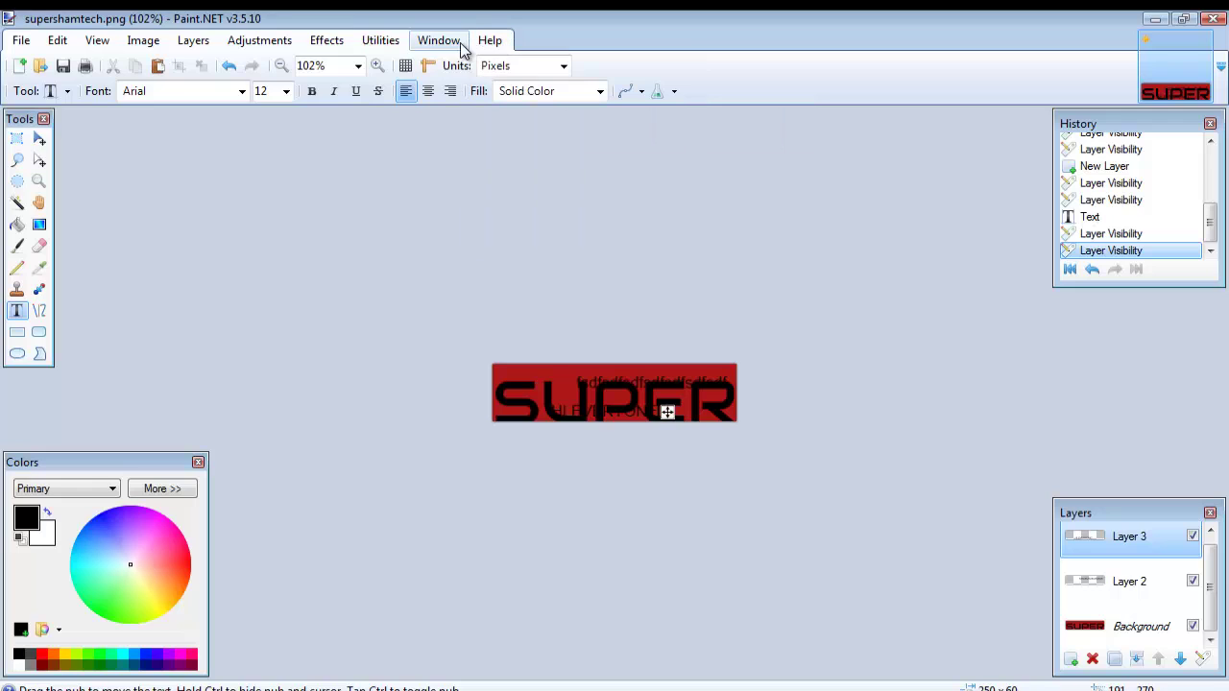
pyautogui.click(20, 40)
pyautogui.click(20, 40)
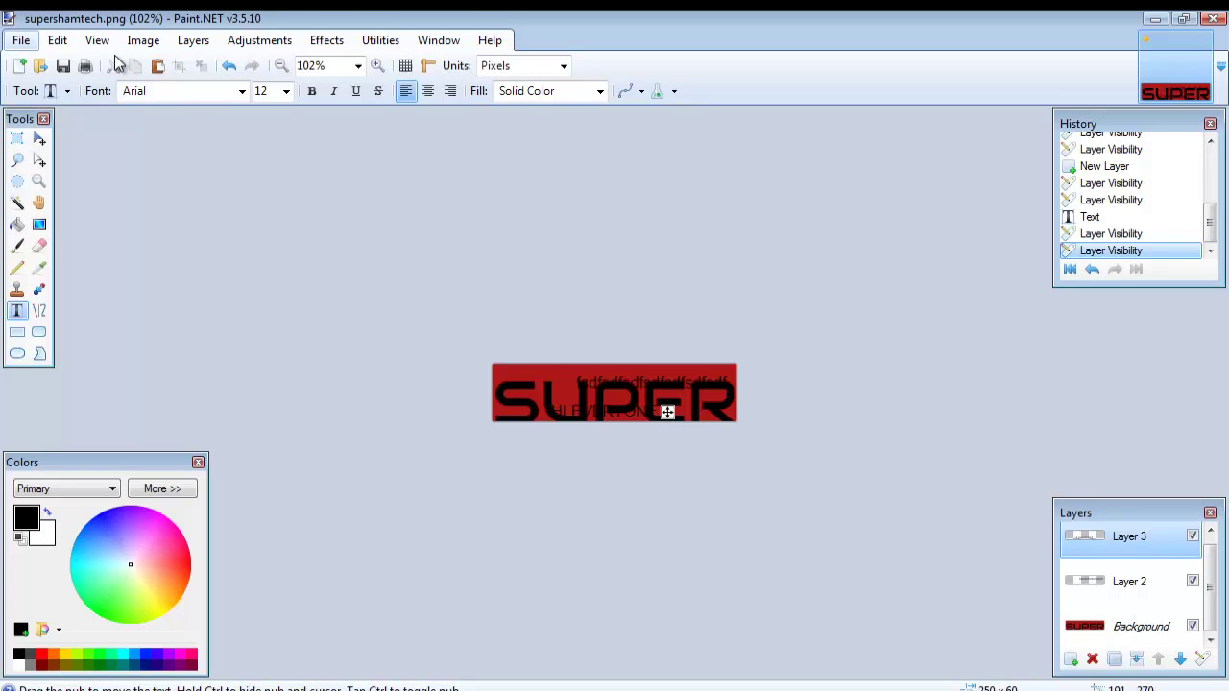
pyautogui.keyDown('ctrl'); pyautogui.scroll(5, 653, 447); pyautogui.keyUp('ctrl')
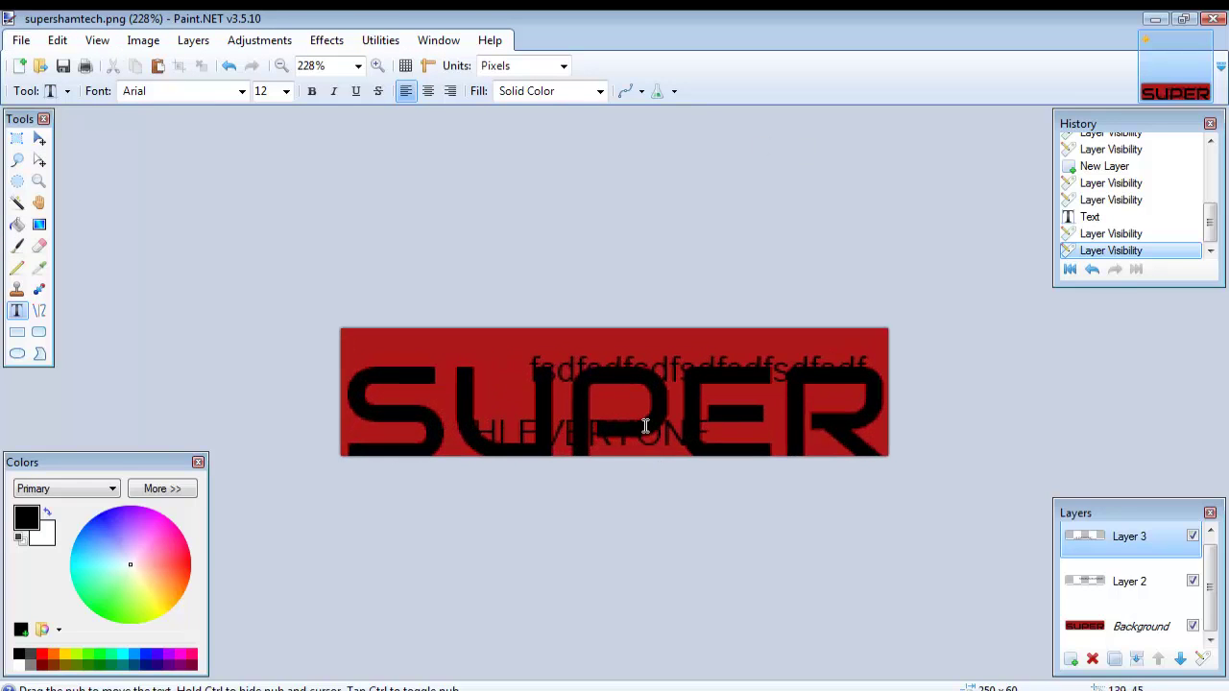
pyautogui.keyDown('ctrl'); pyautogui.scroll(2, 646, 426); pyautogui.keyUp('ctrl')
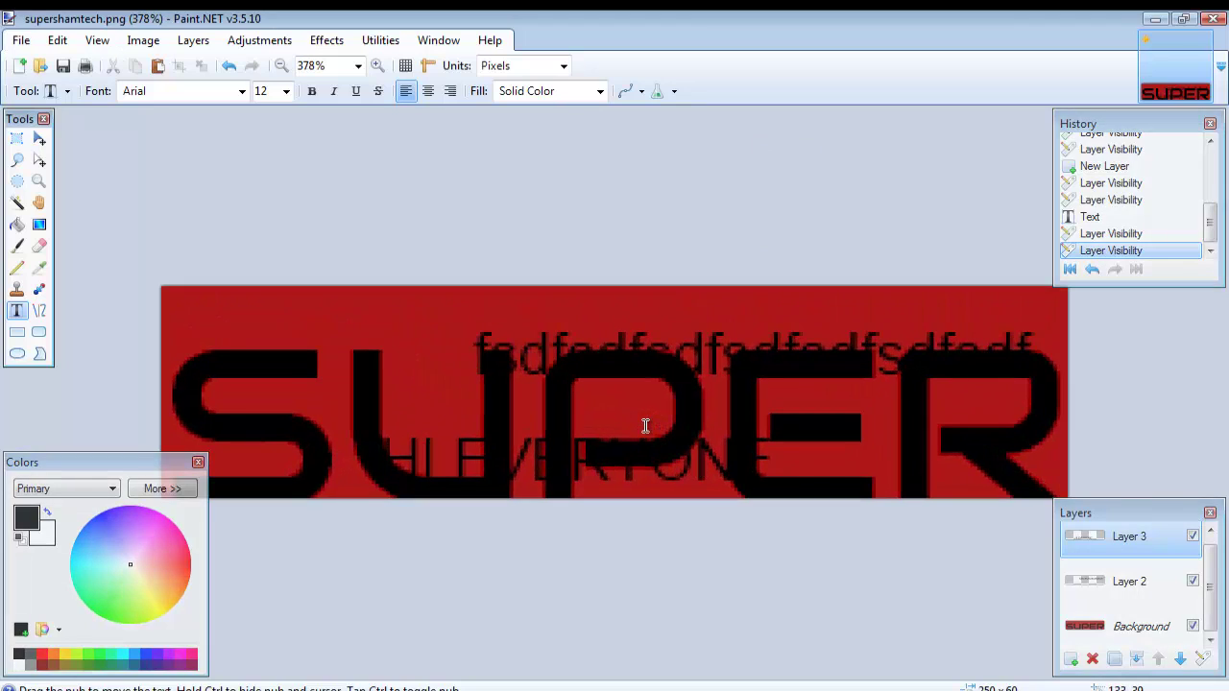
pyautogui.keyDown('ctrl'); pyautogui.scroll(-2, 646, 426); pyautogui.keyUp('ctrl')
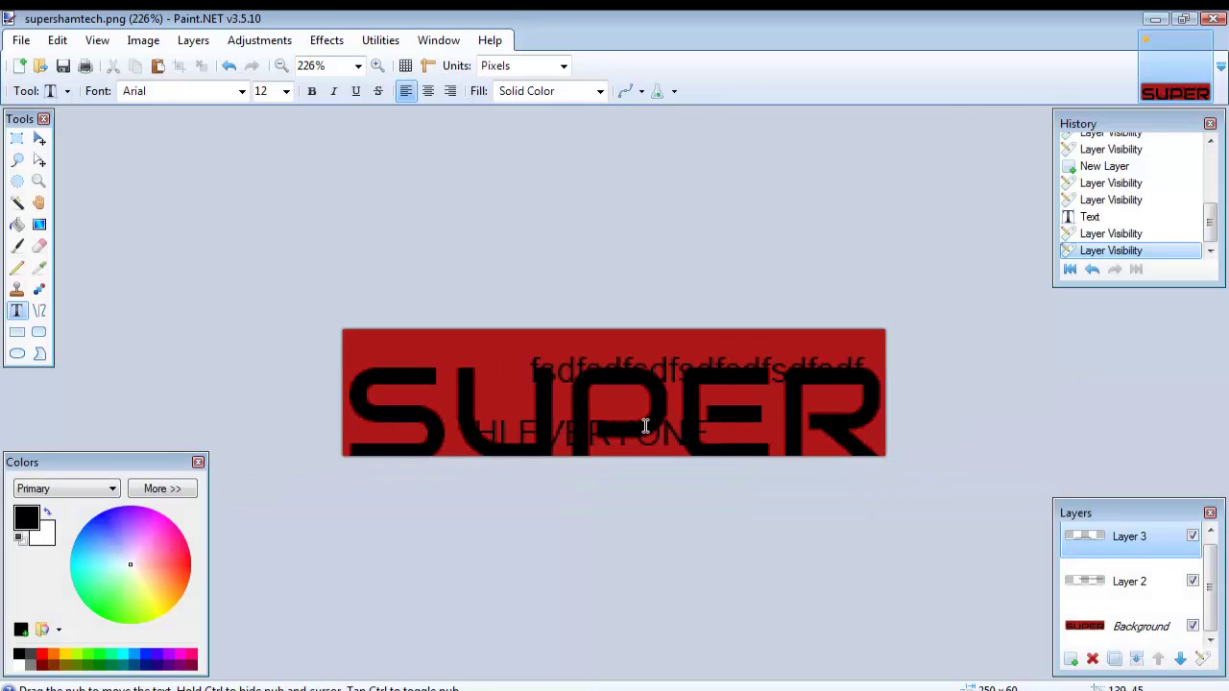